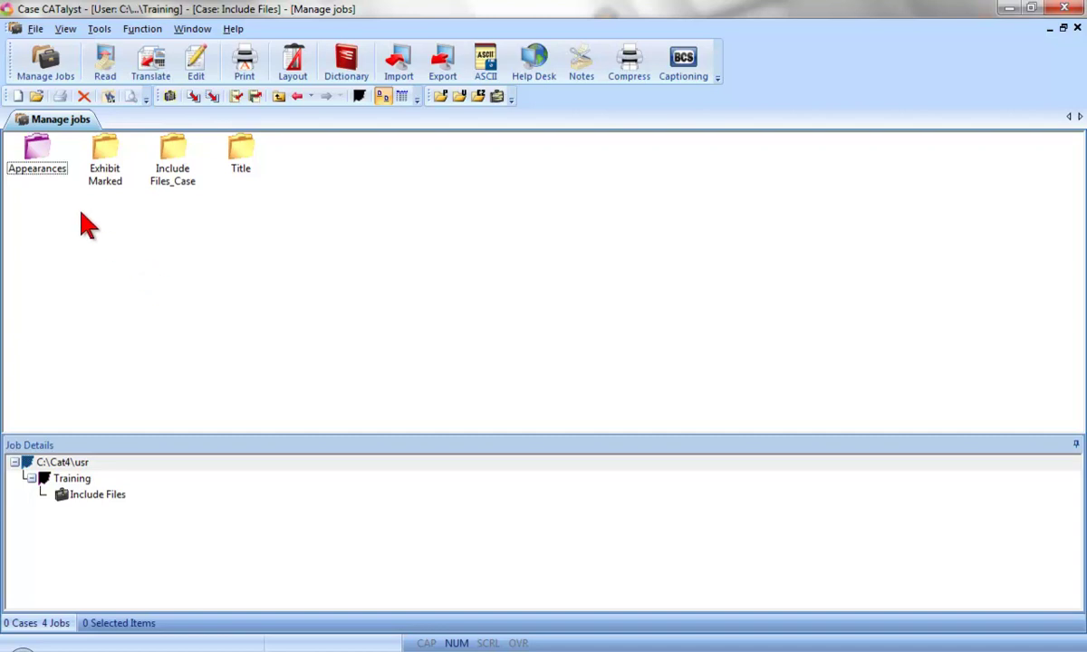
Open the Appearances file and place the cursor in the empty table cell under "For the Plaintiffs:".
{"action": "left_click", "coordinate": [39, 162]}
{"action": "double_click", "coordinate": [40, 163]}
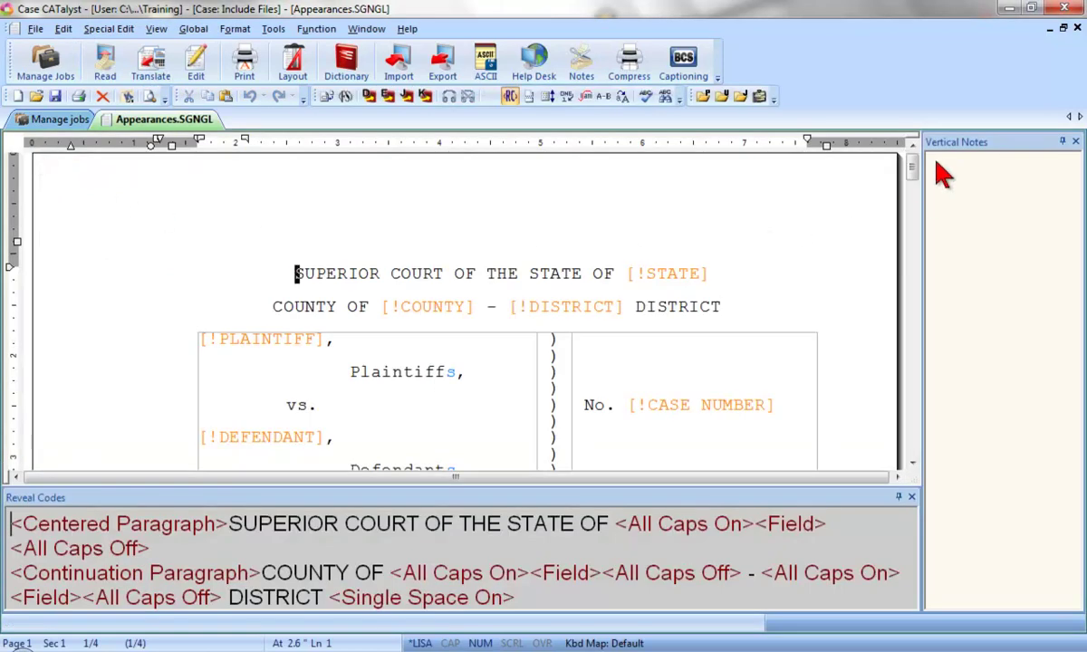
{"action": "left_click_drag", "start_coordinate": [916, 168], "coordinate": [934, 311]}
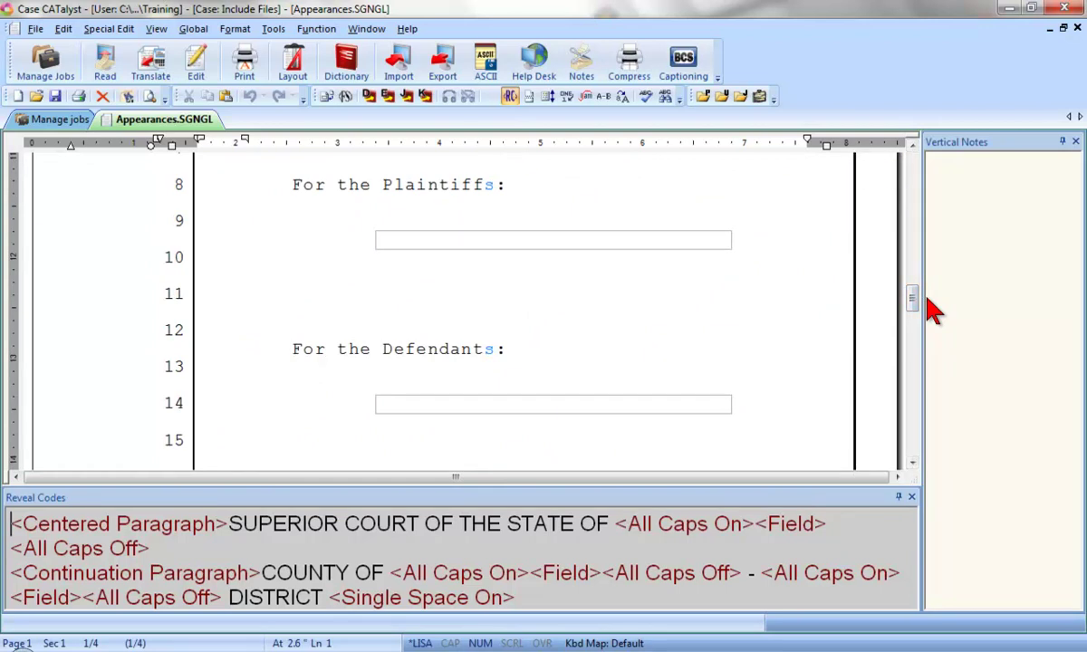
{"action": "left_click", "coordinate": [391, 240]}
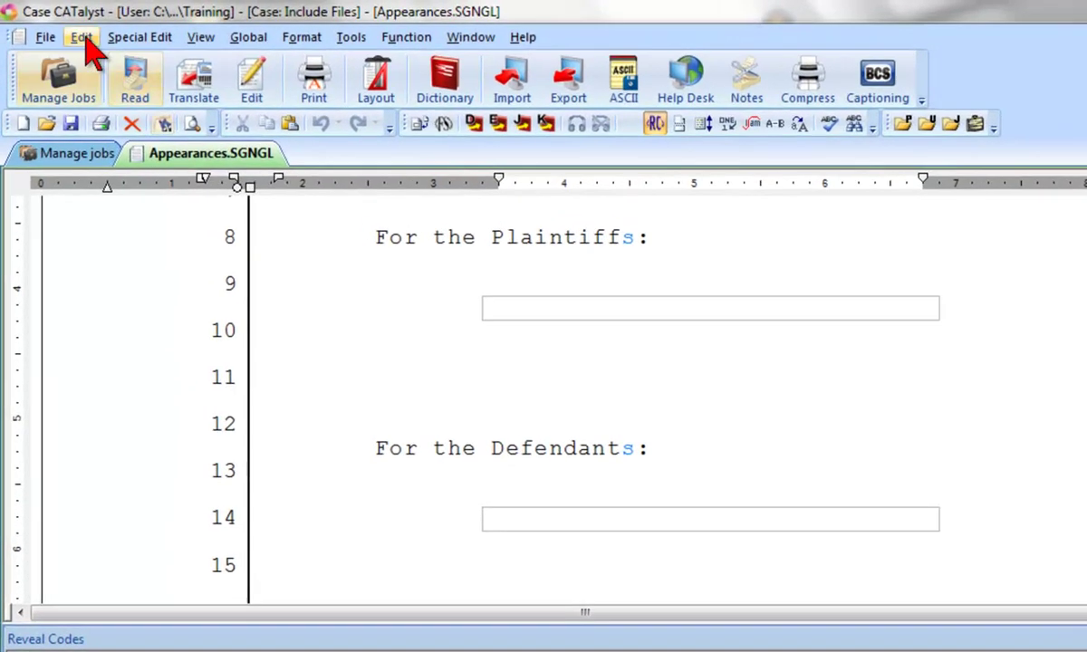
Bring up the Insert Field dialog and add the next field list group after the number 5 fields.
{"action": "left_click", "coordinate": [62, 29]}
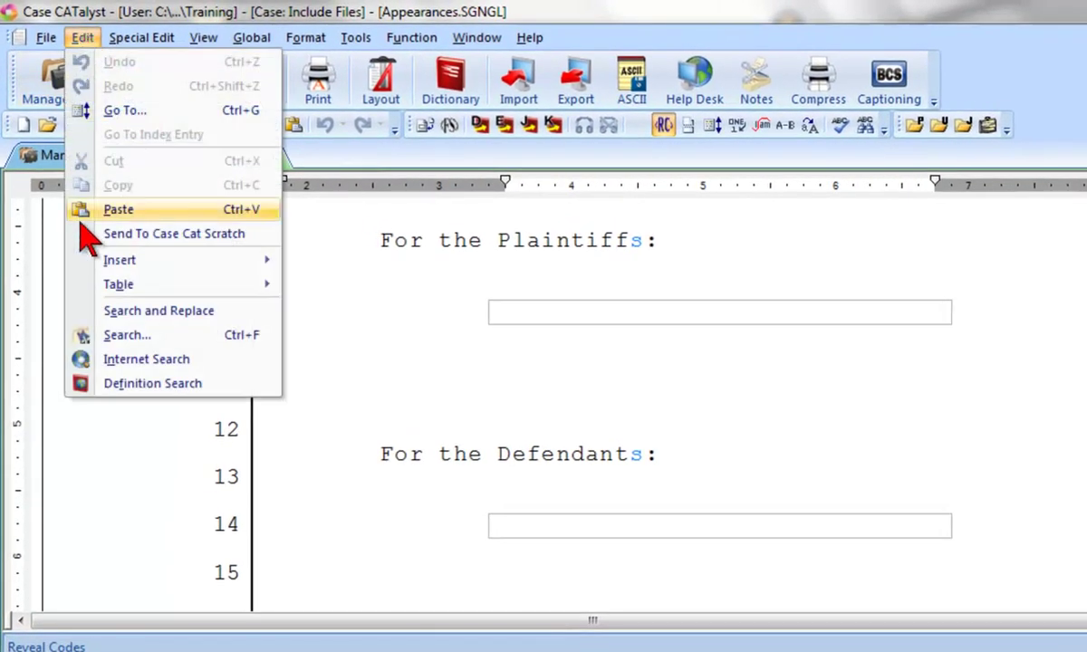
{"action": "mouse_move", "coordinate": [85, 262]}
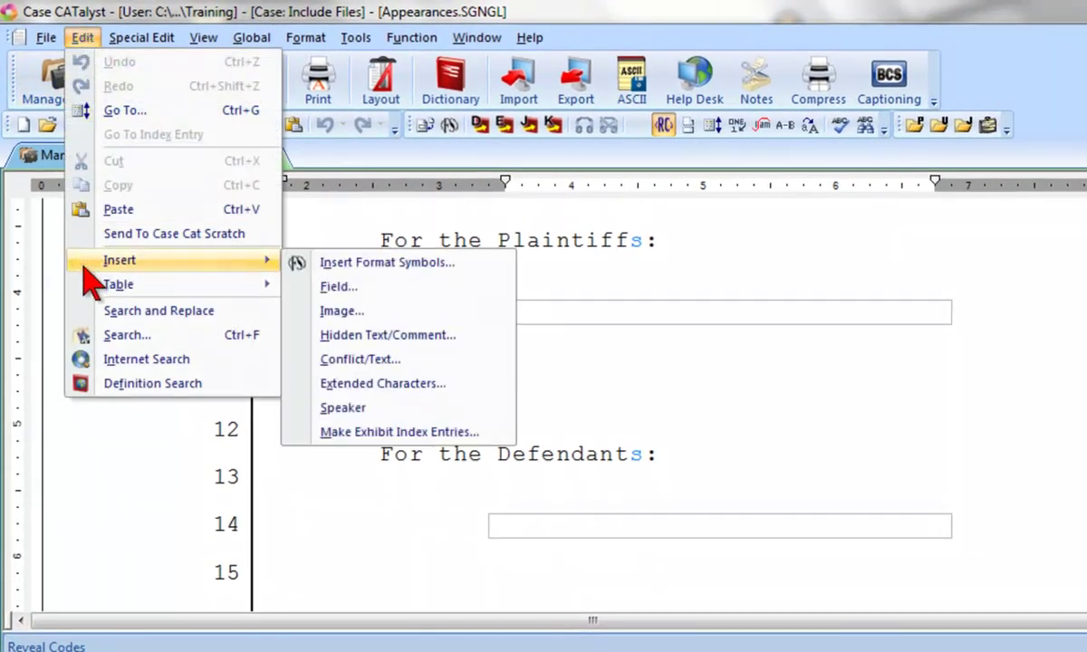
{"action": "left_click", "coordinate": [288, 286]}
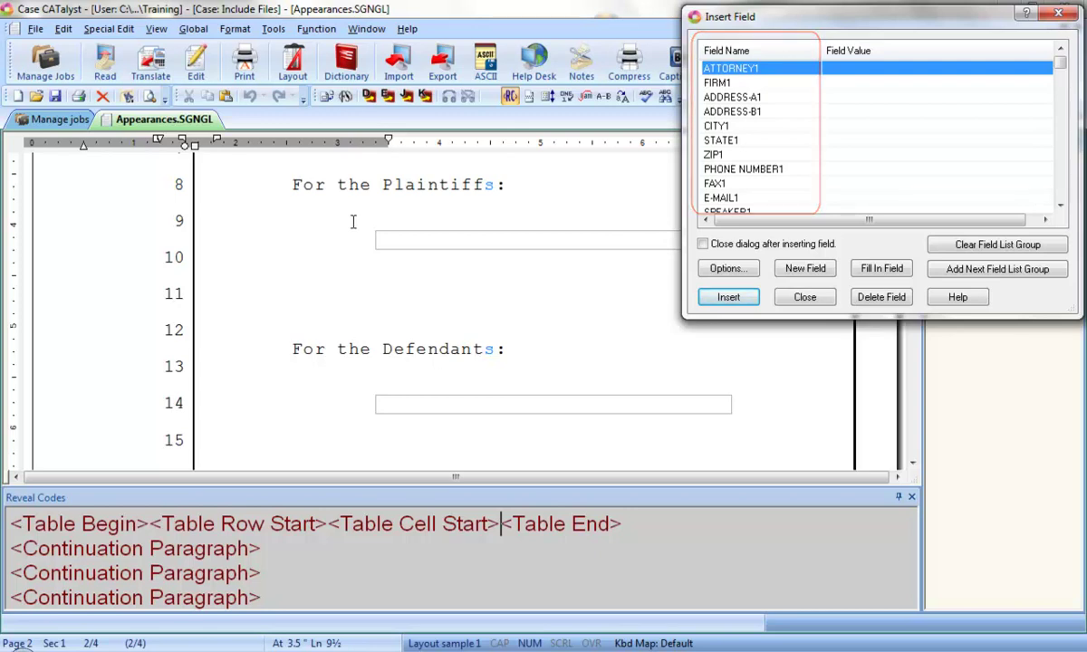
{"action": "left_click_drag", "start_coordinate": [1058, 65], "coordinate": [1068, 125]}
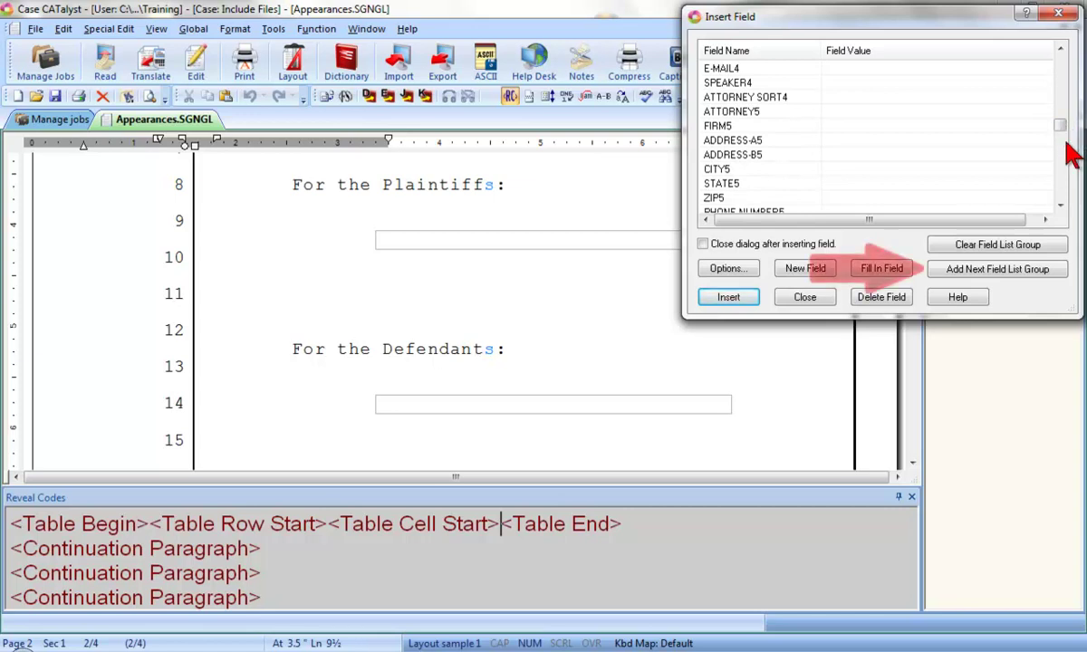
{"action": "left_click", "coordinate": [1057, 268]}
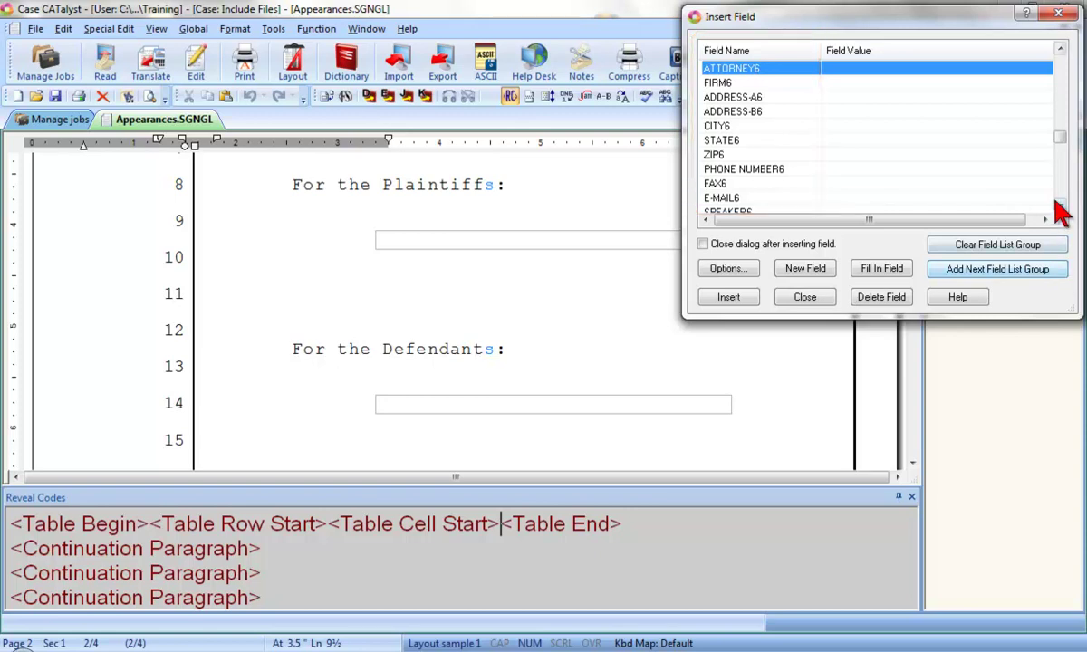
Insert the FIRM1 field into the table cell for the Plaintiffs.
{"action": "left_click_drag", "start_coordinate": [1060, 138], "coordinate": [1065, 70]}
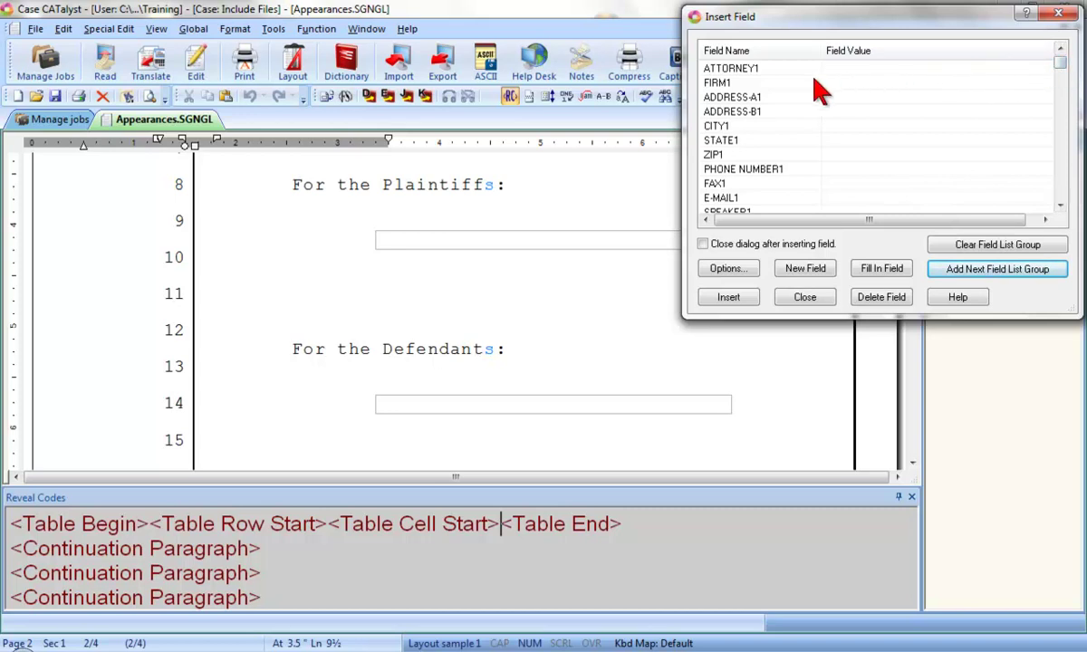
{"action": "left_click", "coordinate": [759, 82]}
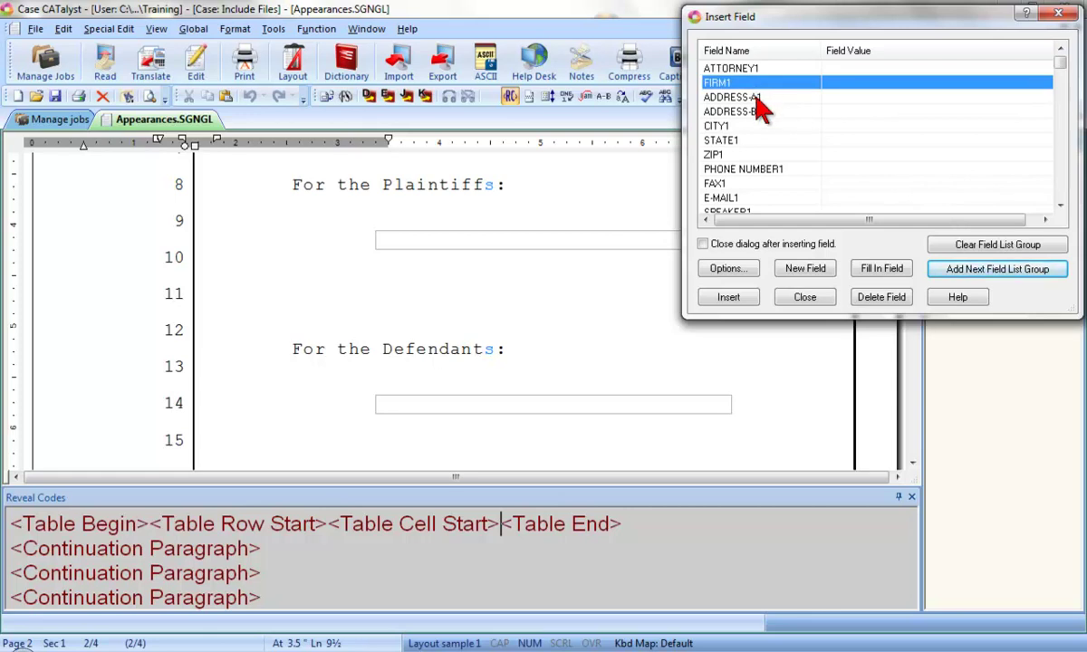
{"action": "left_click", "coordinate": [730, 299]}
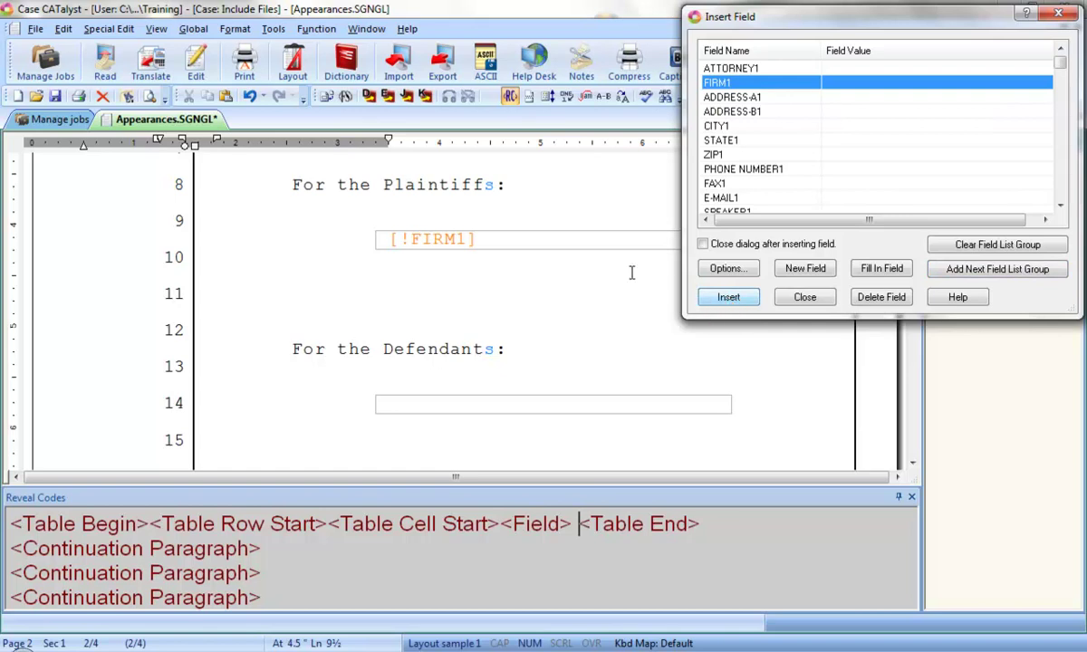
Add the text "Attorneys at Law" on a new line below the FIRM1 field.
{"action": "left_click", "coordinate": [537, 240]}
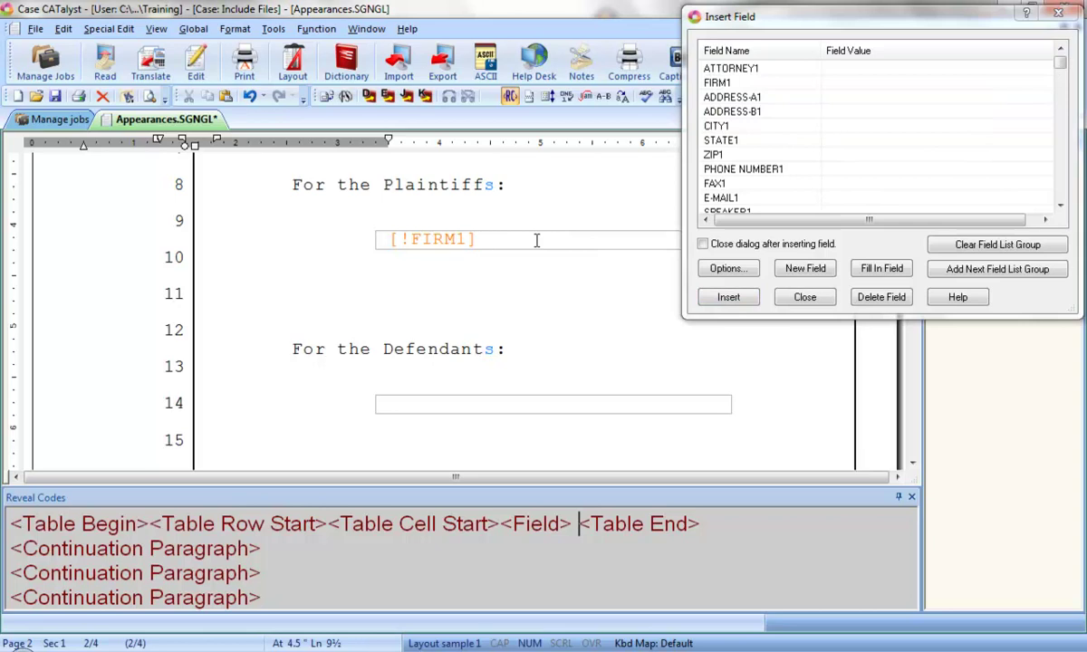
{"action": "key", "text": "Return"}
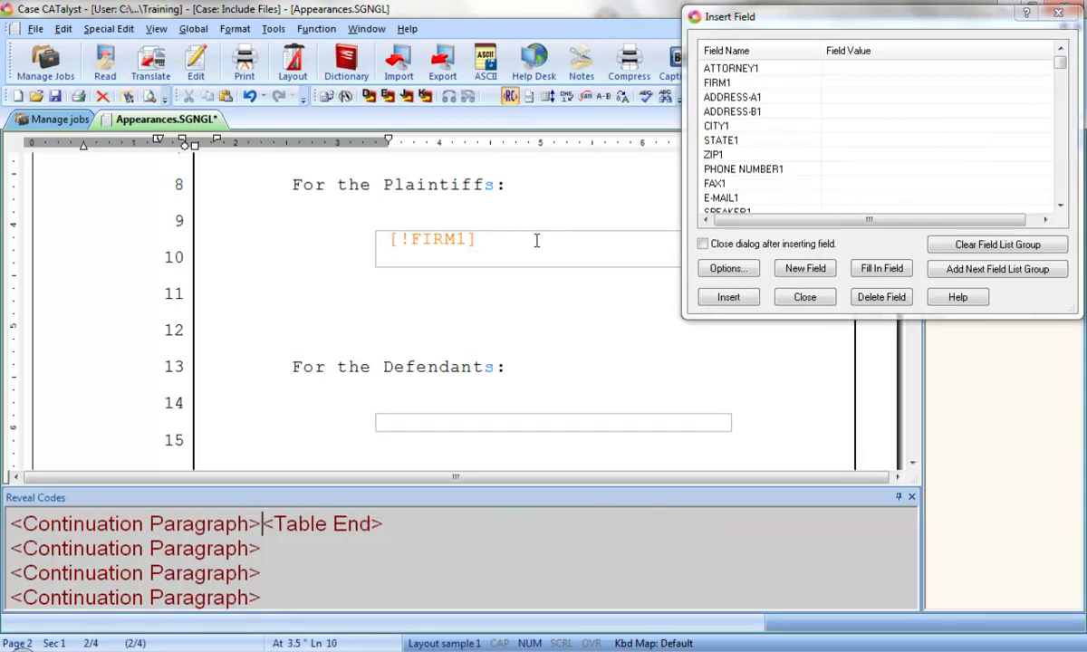
{"action": "type", "text": "Attorneys at Law"}
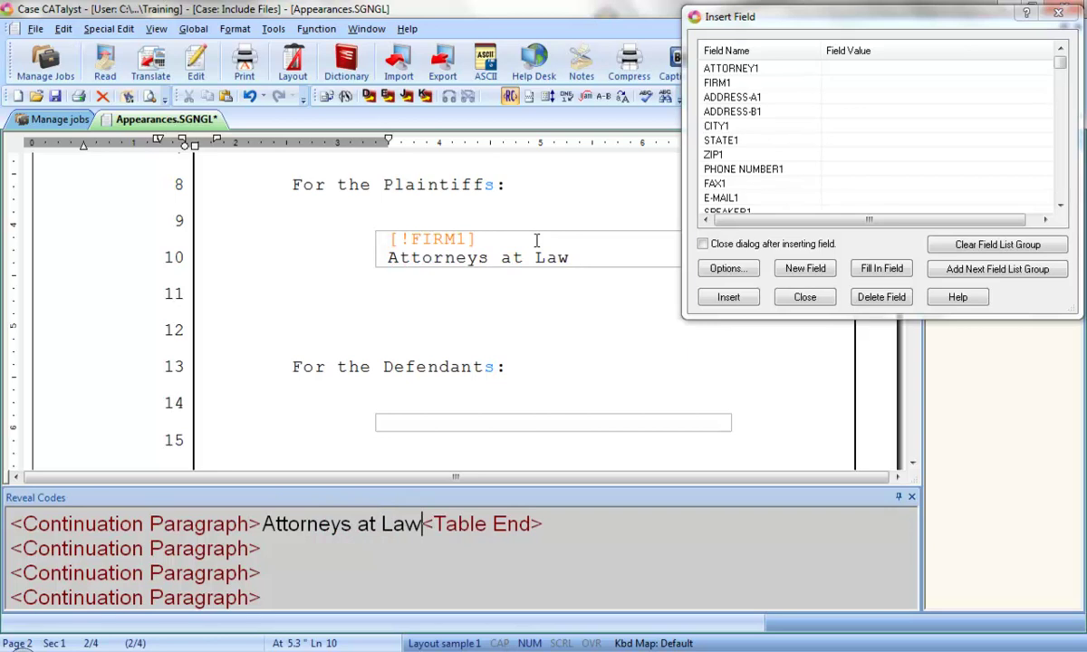
Insert the fields ADDRESS-A1 through PHONE NUMBER1 together on a new line below "Attorneys at Law".
{"action": "key", "text": "Return"}
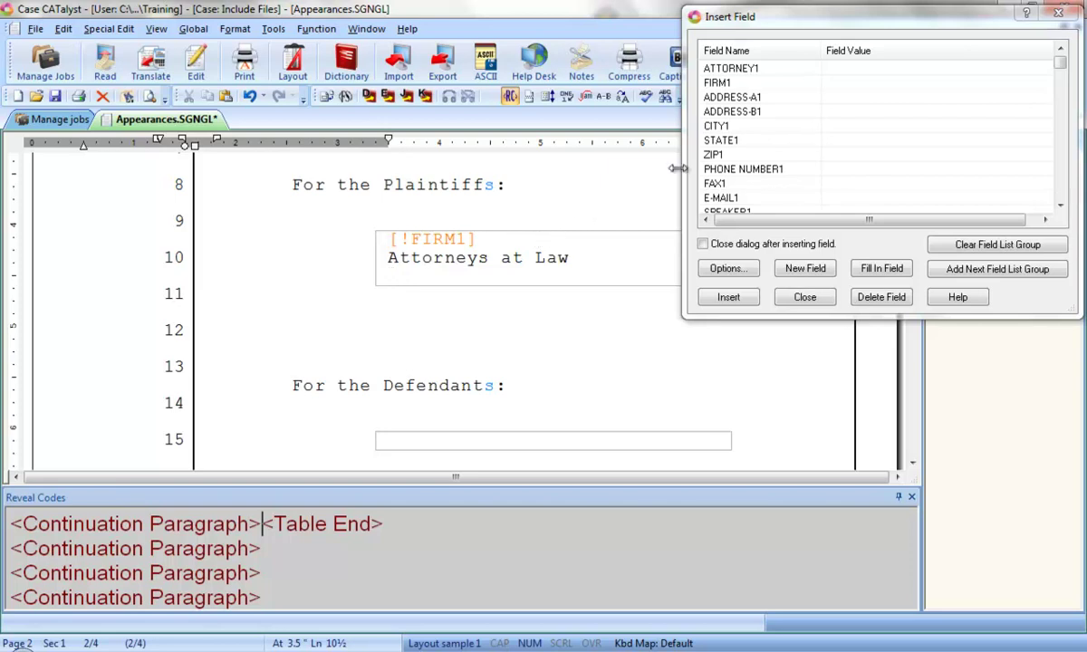
{"action": "left_click", "coordinate": [766, 97]}
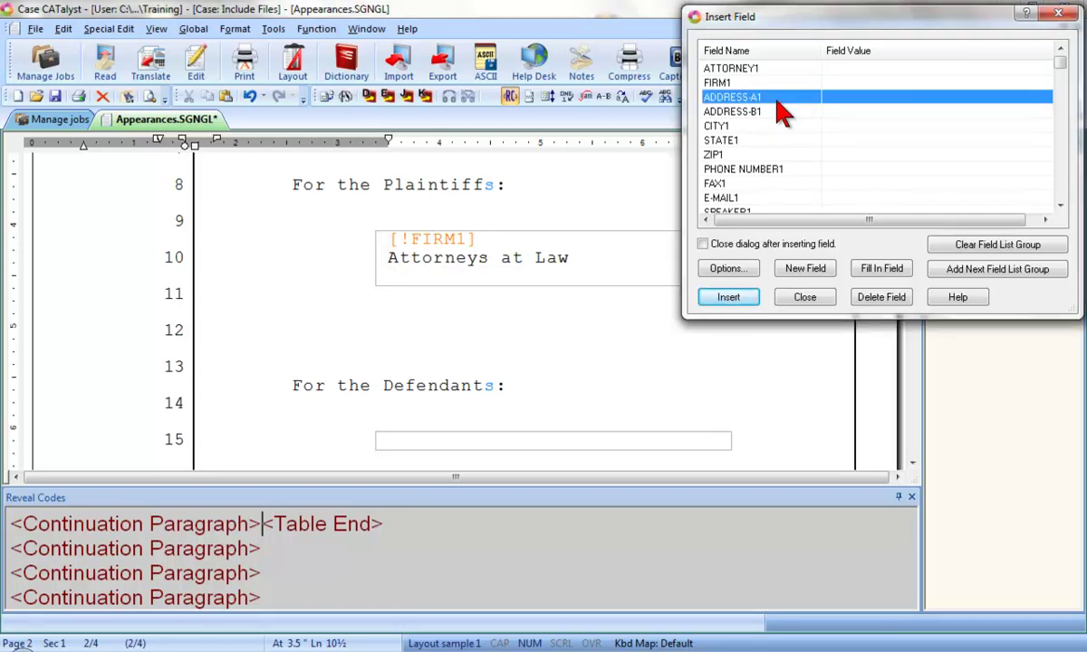
{"action": "key", "text": "shift"}
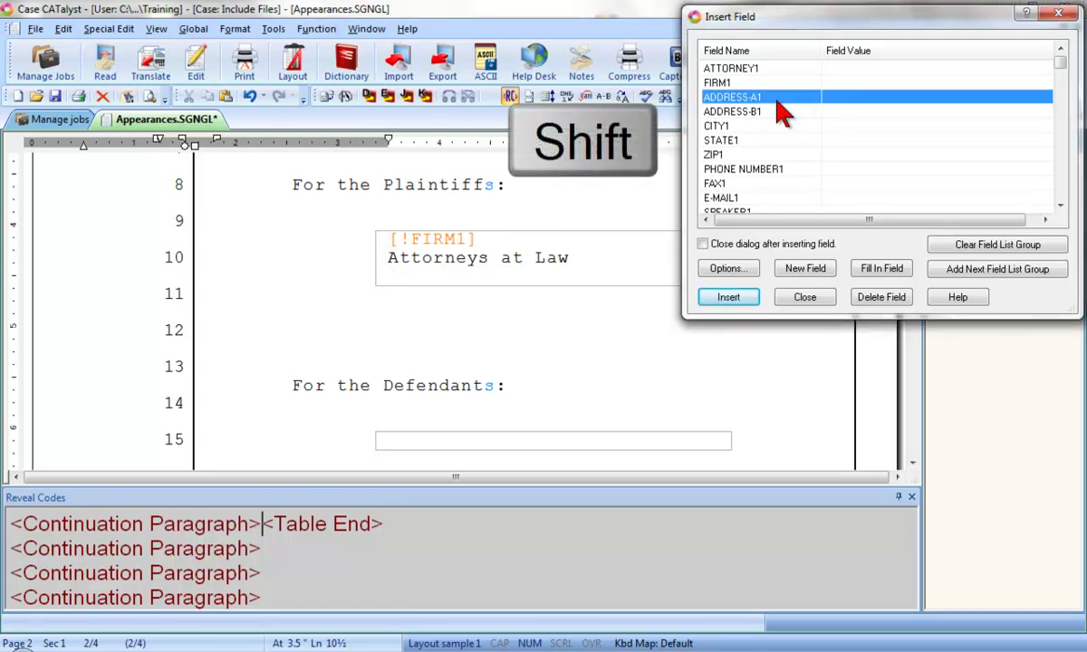
{"action": "left_click", "coordinate": [775, 172], "text": "shift"}
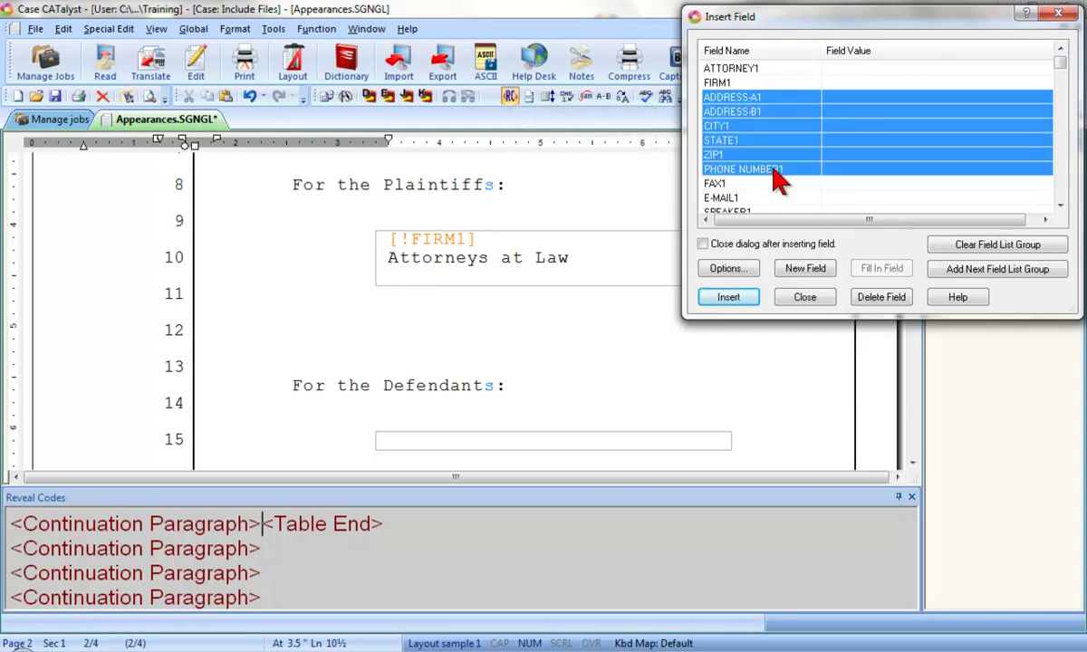
{"action": "left_click", "coordinate": [730, 299]}
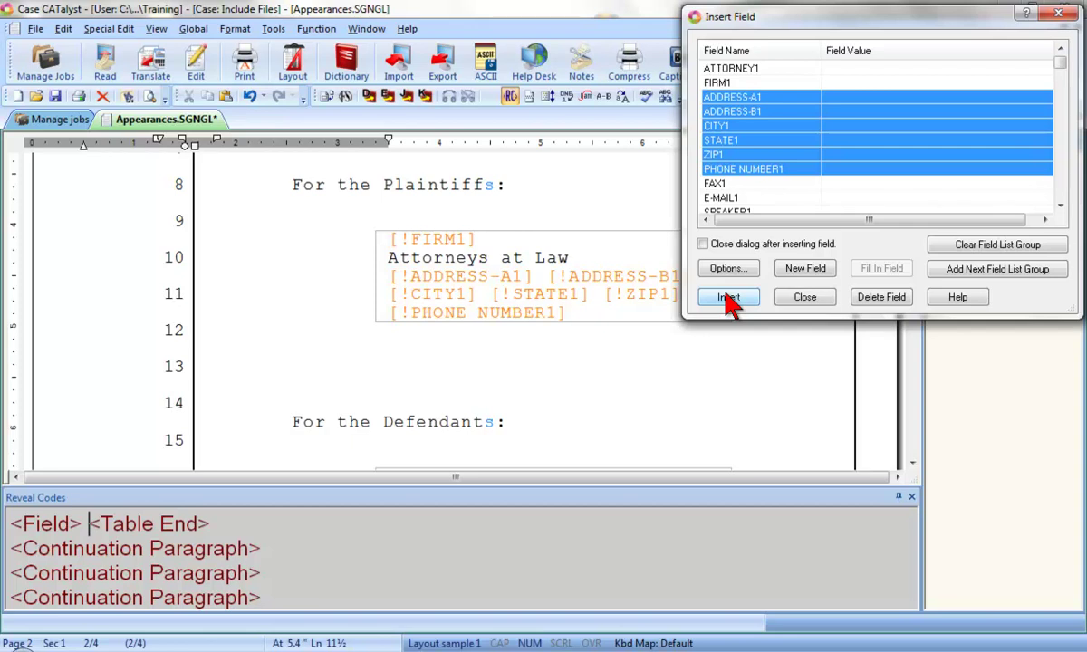
Break the address block so ADDRESS-B1 starts its own line and CITY1 starts the line after it.
{"action": "left_click", "coordinate": [548, 275]}
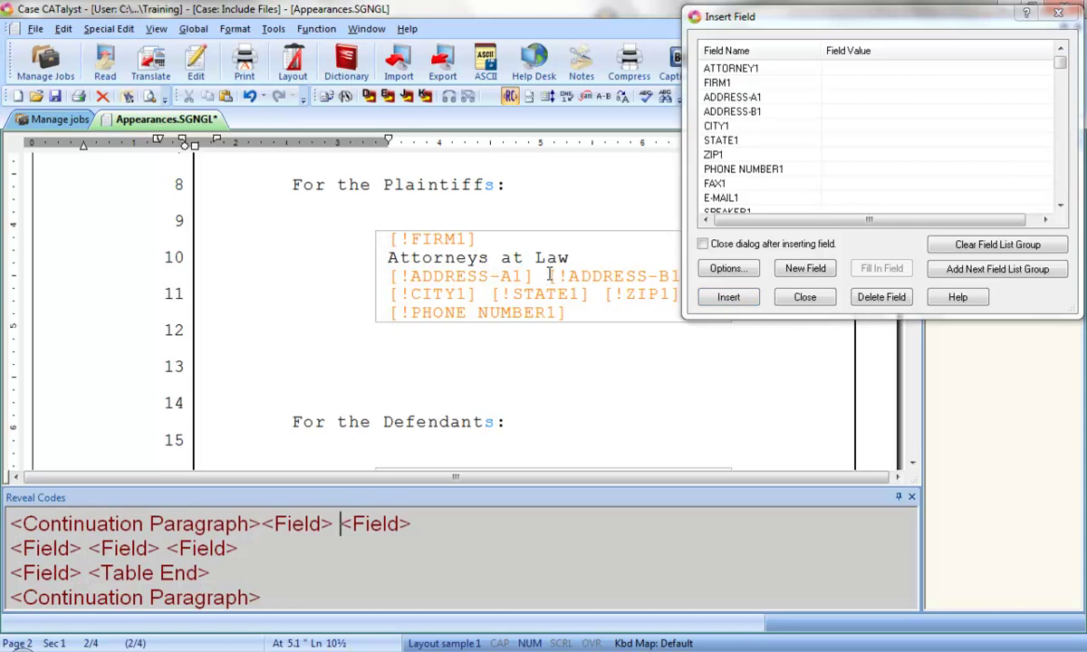
{"action": "key", "text": "Return"}
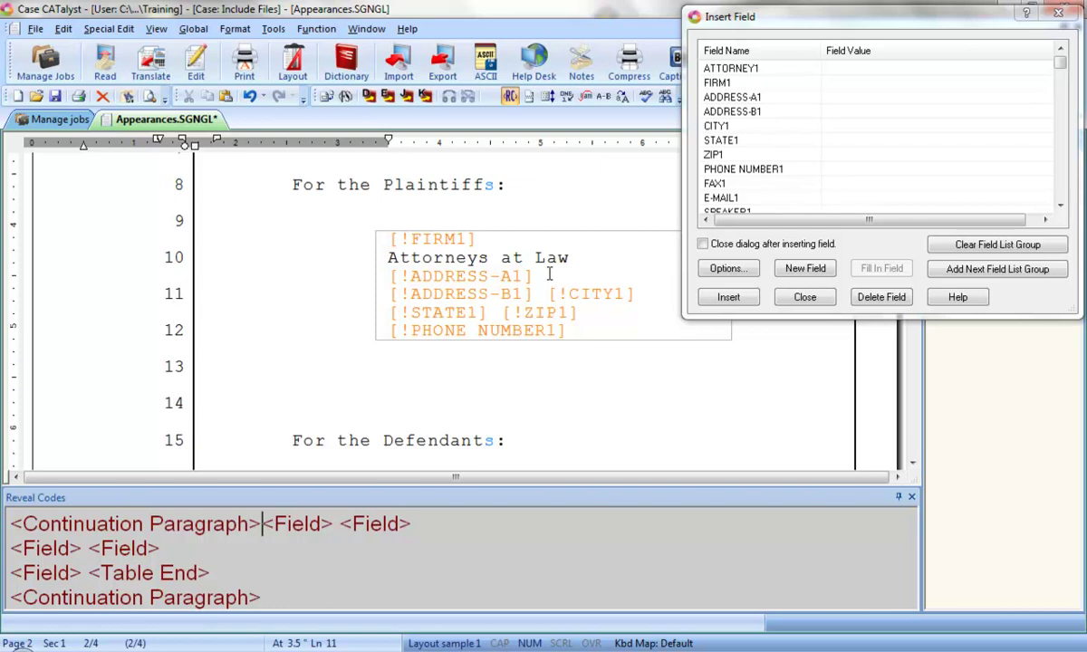
{"action": "key", "text": "ctrl+Right"}
{"action": "key", "text": "Return"}
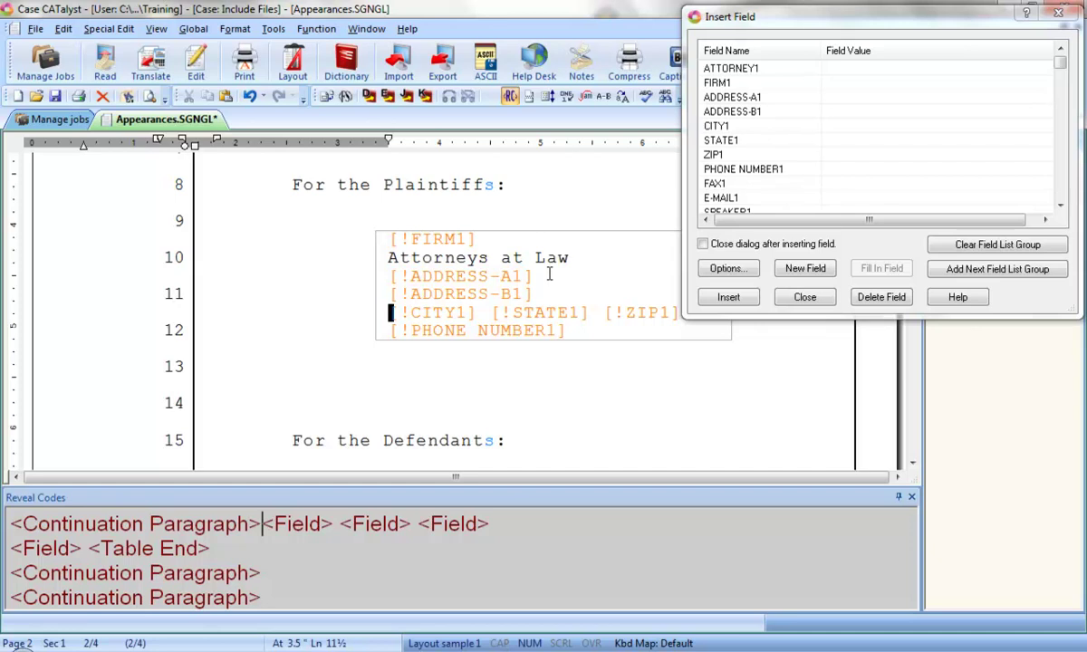
Put a comma after the CITY1 field and an extra space between STATE1 and ZIP1.
{"action": "key", "text": "ctrl+Right"}
{"action": "type", "text": ","}
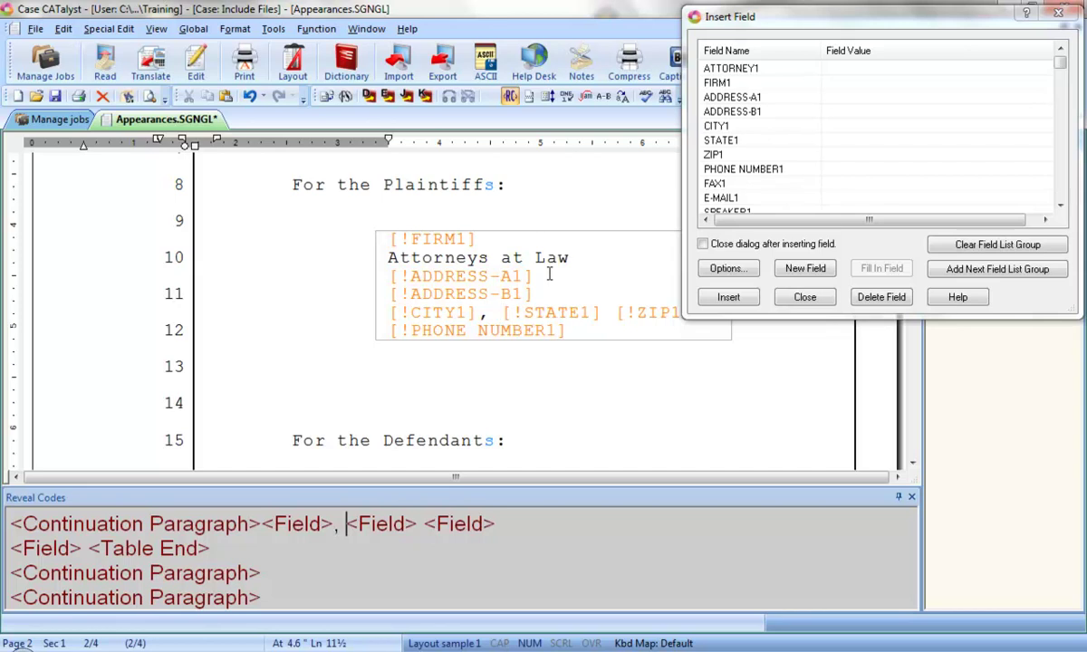
{"action": "key", "text": "ctrl+Right"}
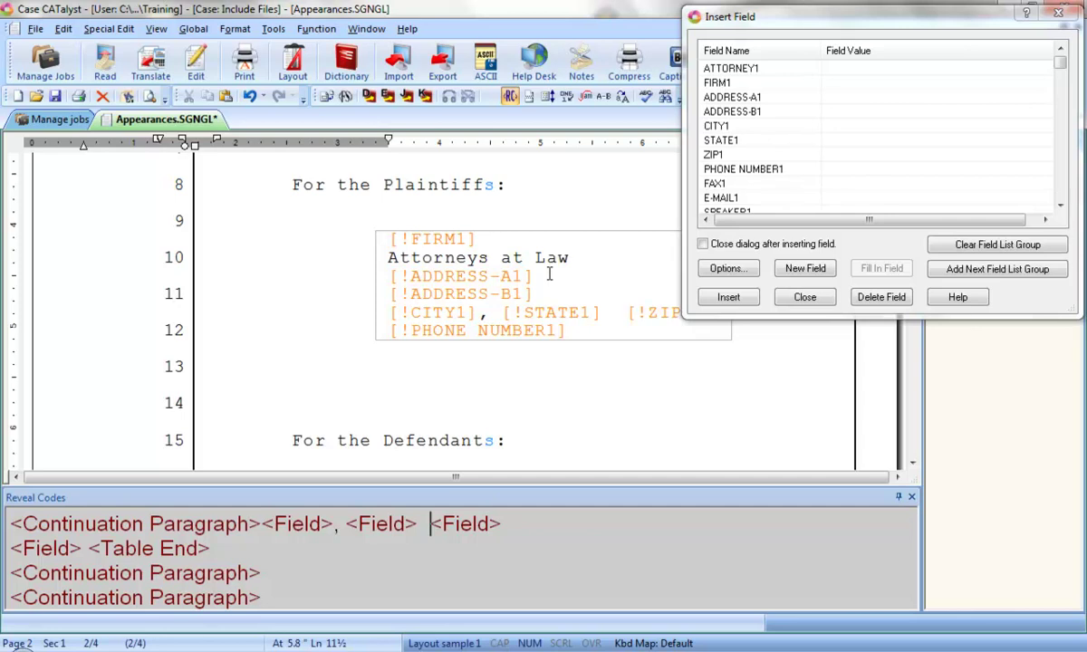
Start a new line after the PHONE NUMBER1 field and enter "BY:" followed by spacing.
{"action": "key", "text": "Right"}
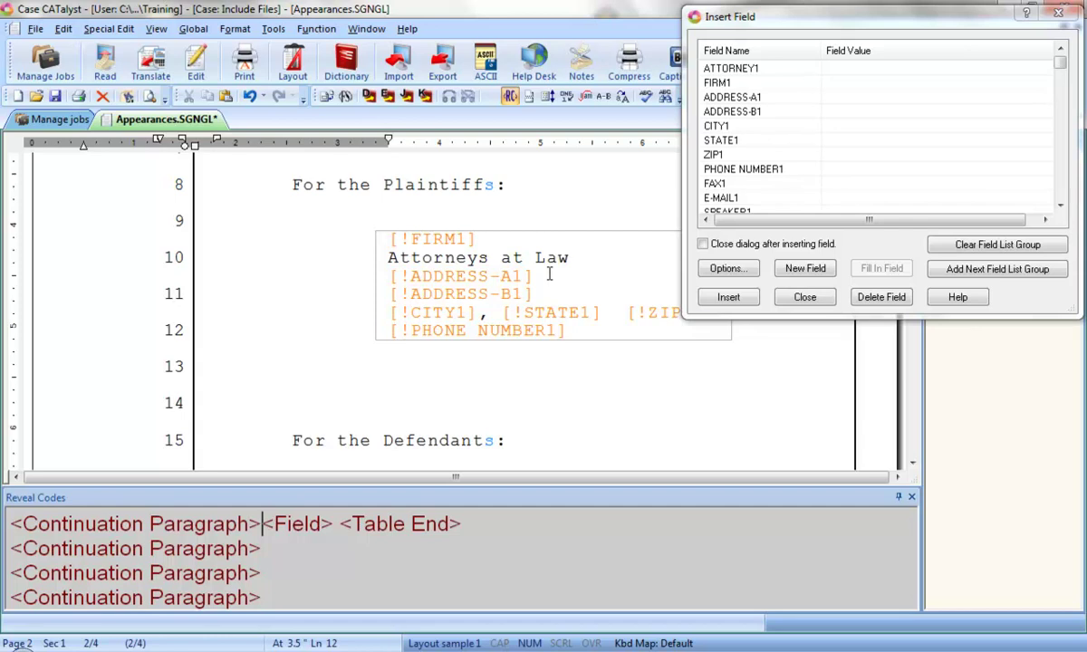
{"action": "key", "text": "Right"}
{"action": "key", "text": "Return"}
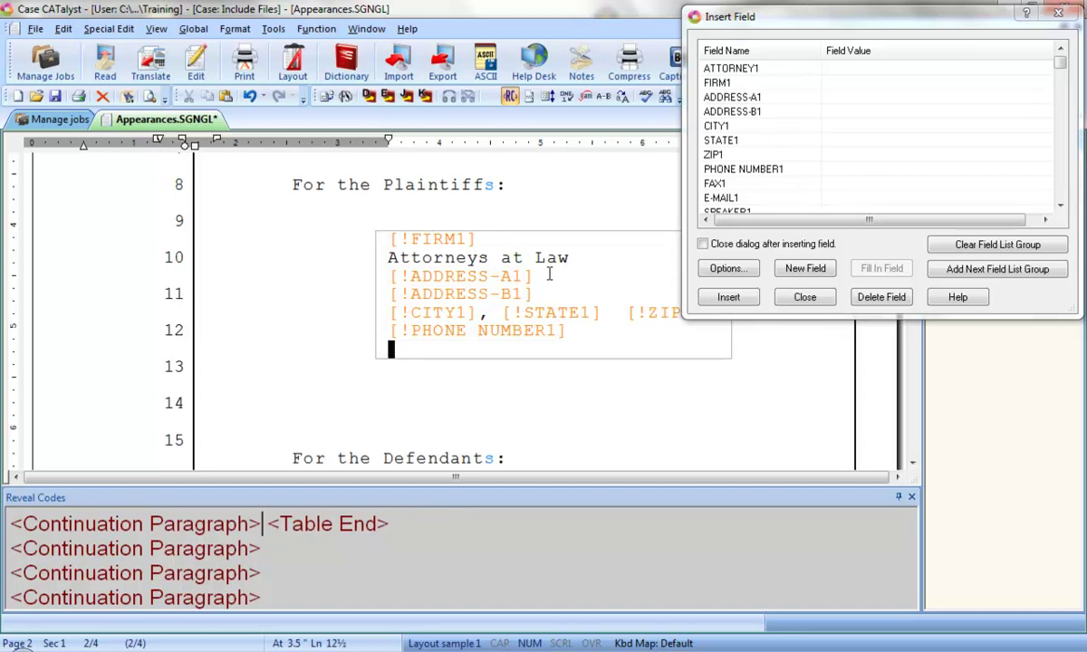
{"action": "type", "text": "BY"}
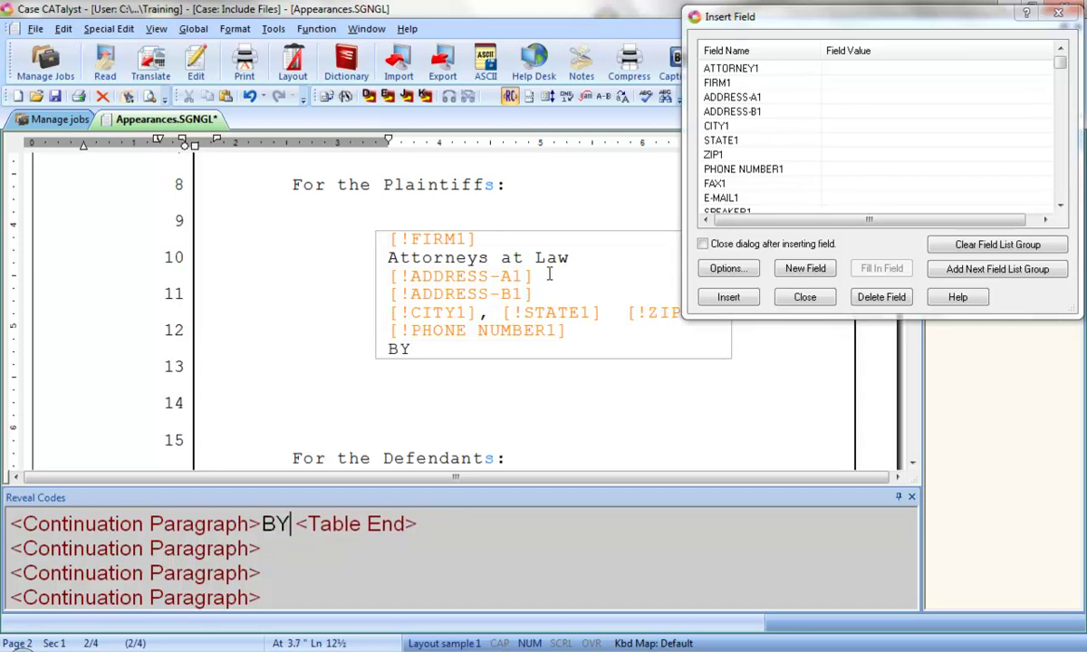
{"action": "type", "text": ":"}
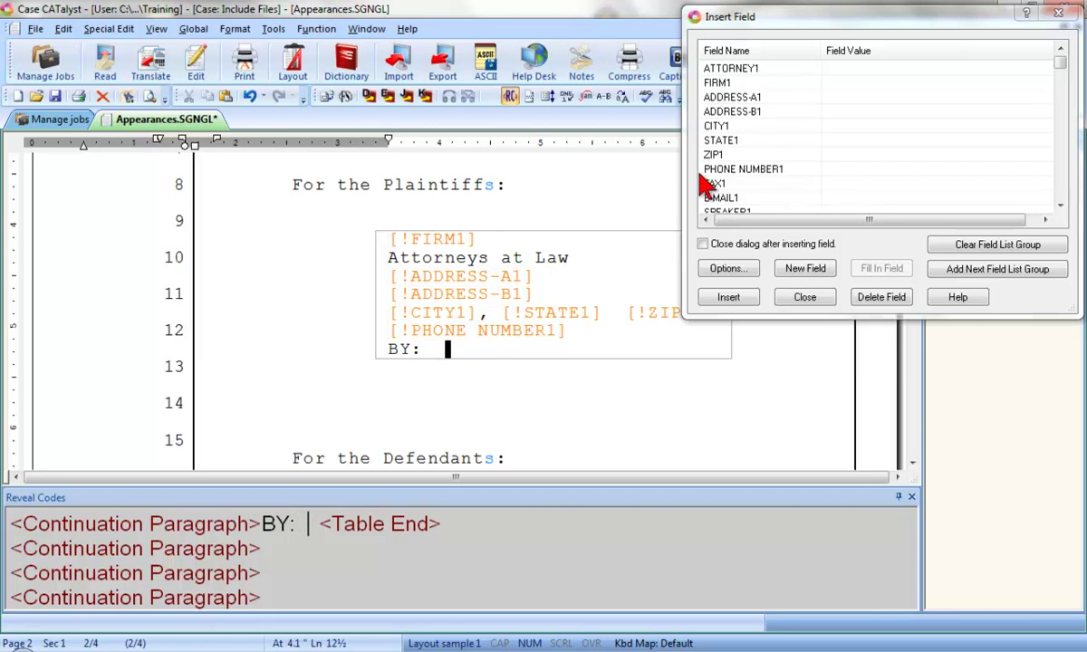
Insert the ATTORNEY1 field after "BY:" and close the Insert Field dialog.
{"action": "left_click", "coordinate": [755, 70]}
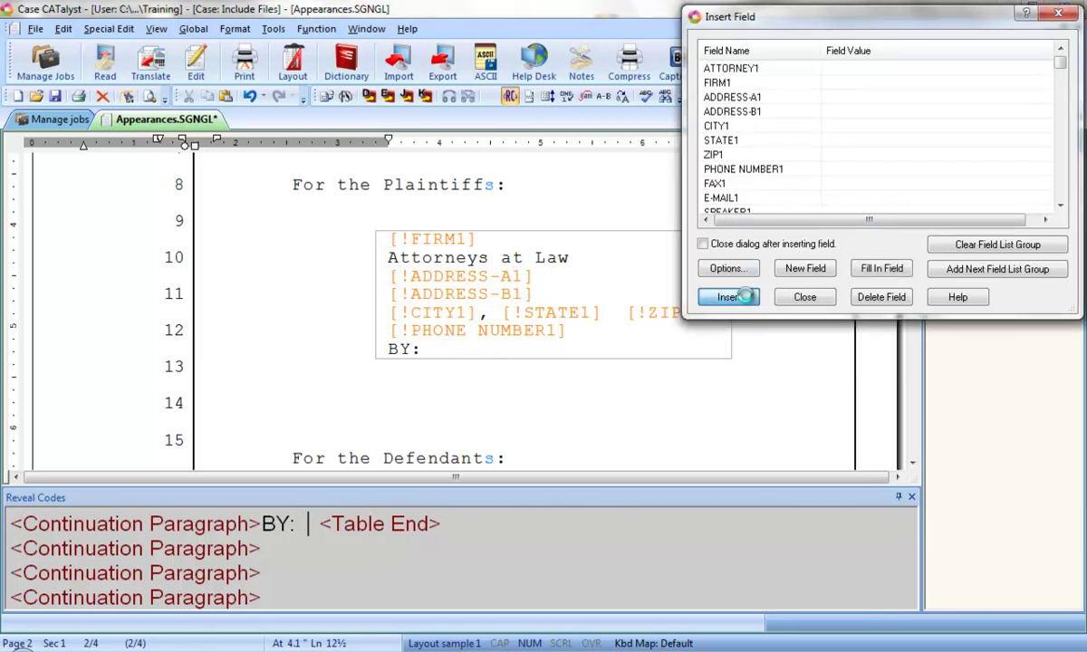
{"action": "left_click", "coordinate": [748, 302]}
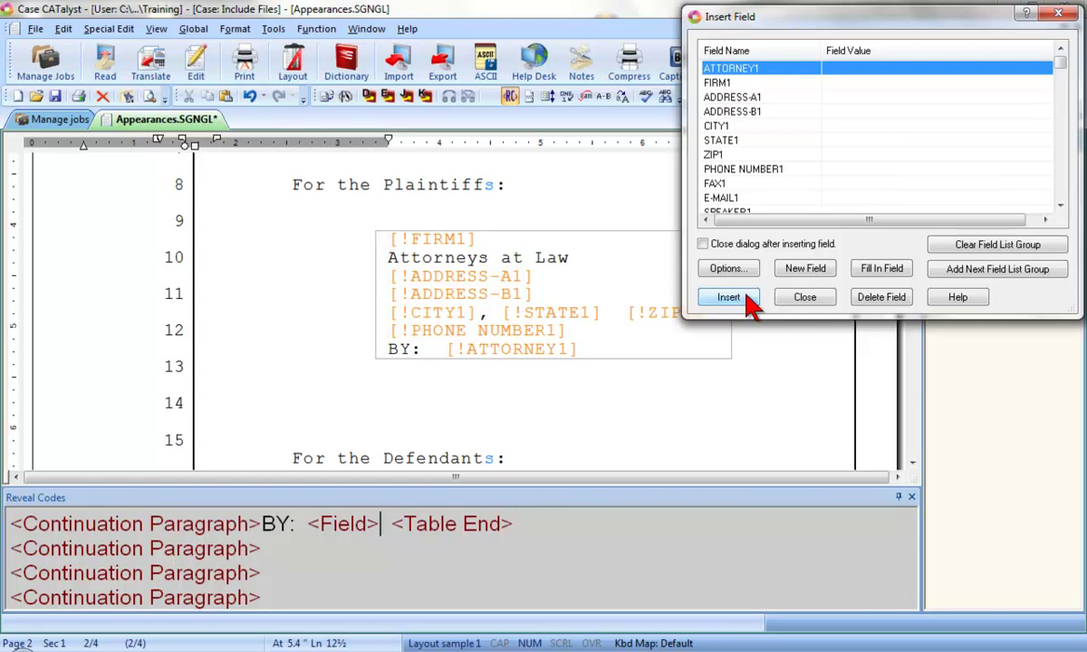
{"action": "left_click", "coordinate": [794, 299]}
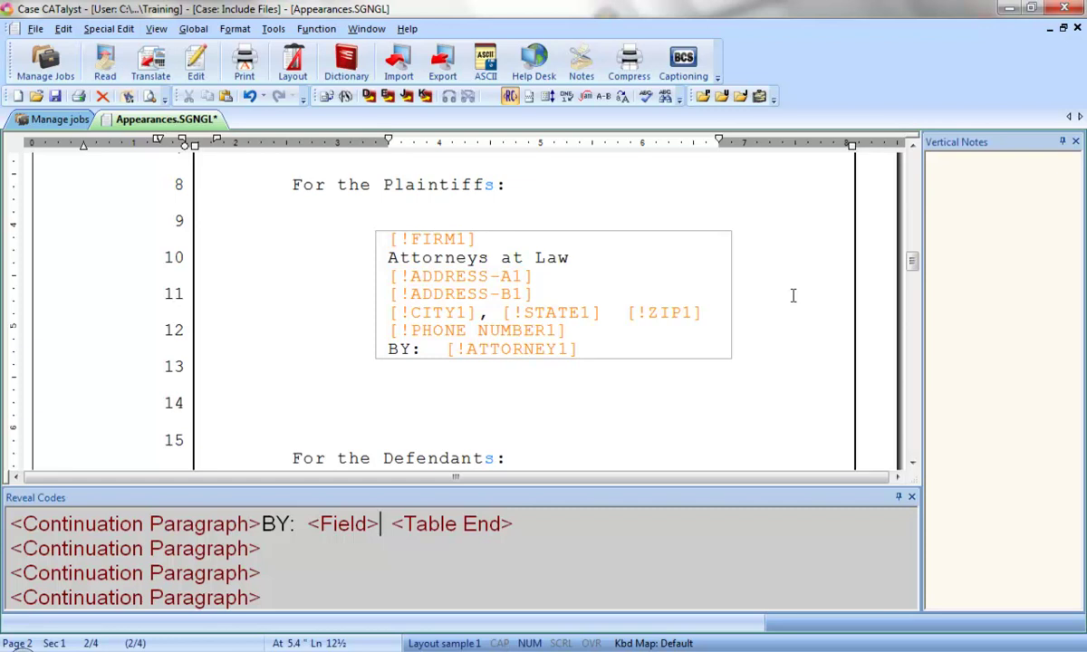
Insert the FIRM2 field into the empty table cell under "For the Defendants".
{"action": "left_click_drag", "start_coordinate": [912, 263], "coordinate": [913, 279]}
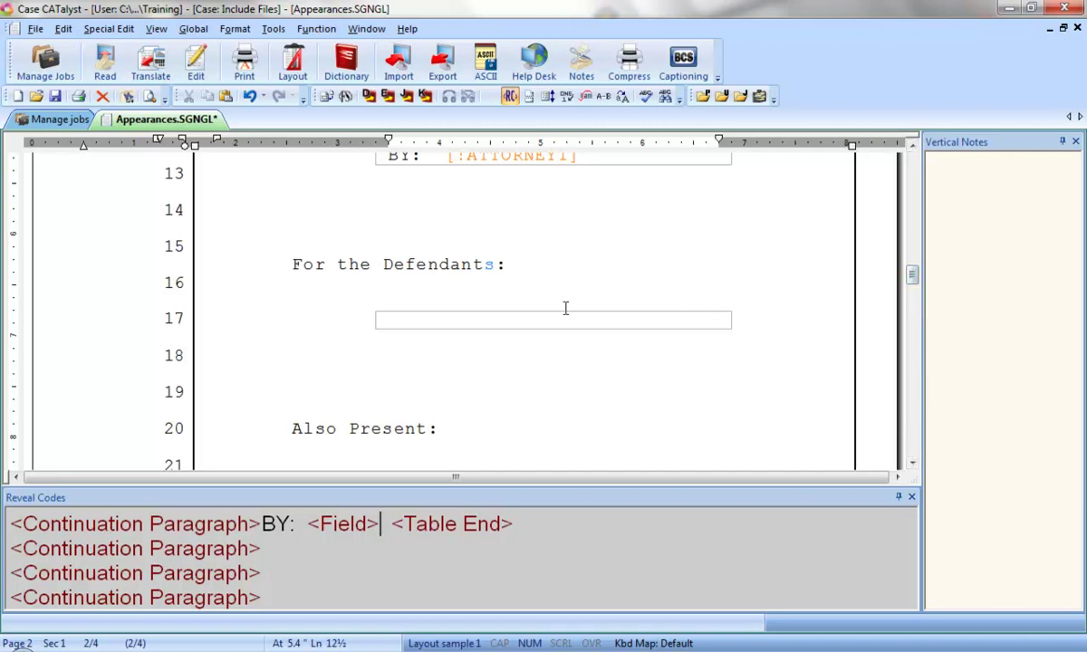
{"action": "left_click", "coordinate": [400, 318]}
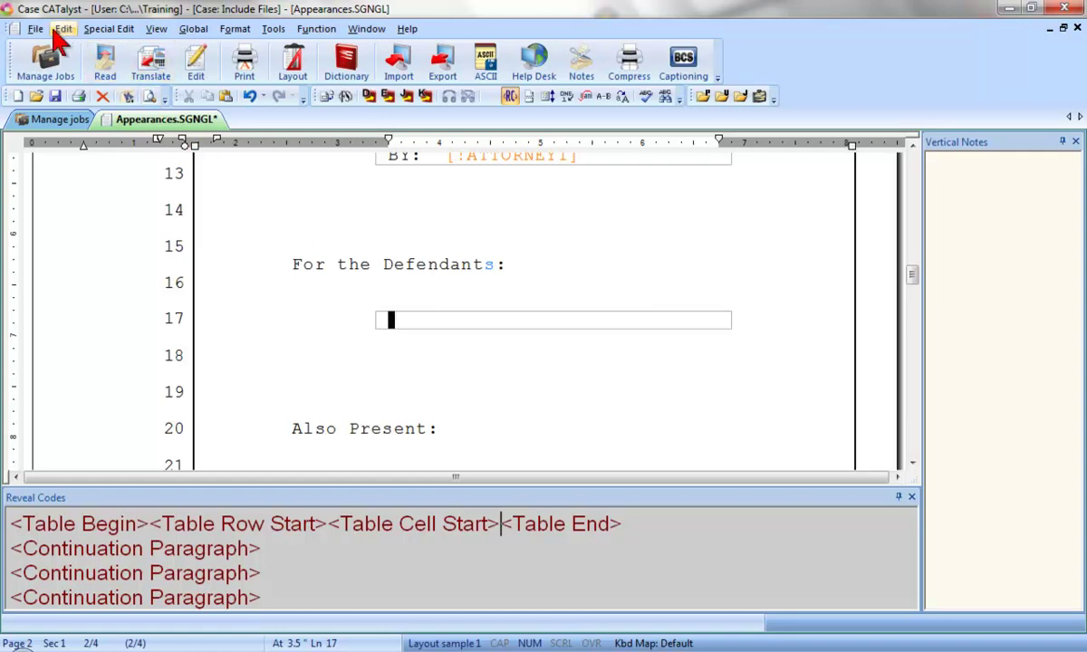
{"action": "left_click", "coordinate": [60, 30]}
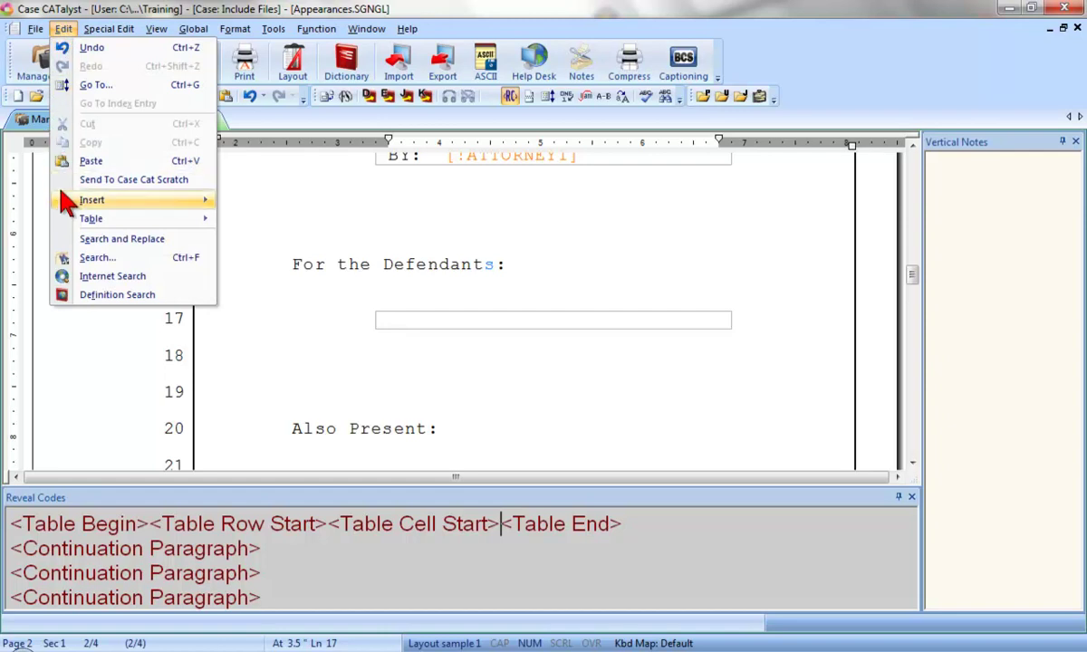
{"action": "mouse_move", "coordinate": [63, 198]}
{"action": "left_click", "coordinate": [258, 221]}
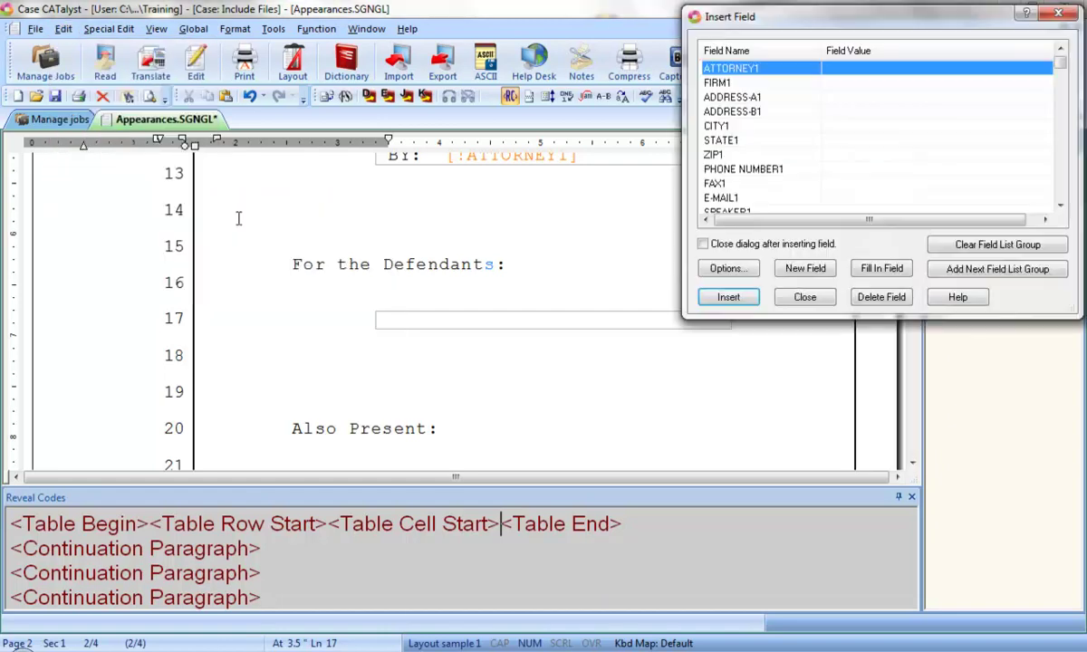
{"action": "left_click", "coordinate": [1066, 74]}
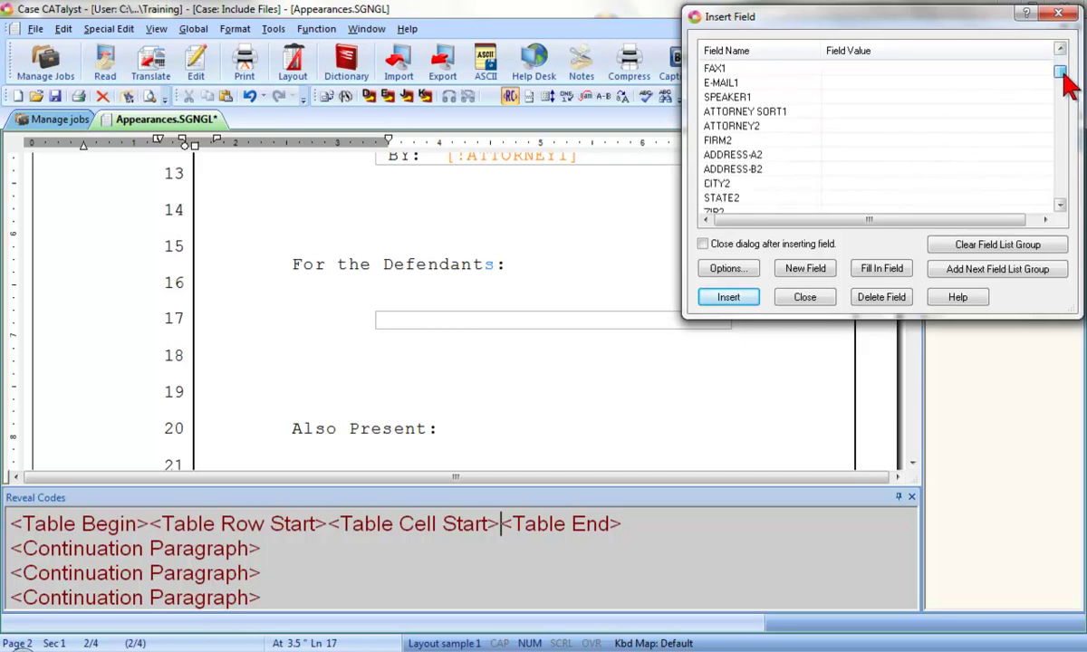
{"action": "left_click_drag", "start_coordinate": [1066, 78], "coordinate": [1066, 81]}
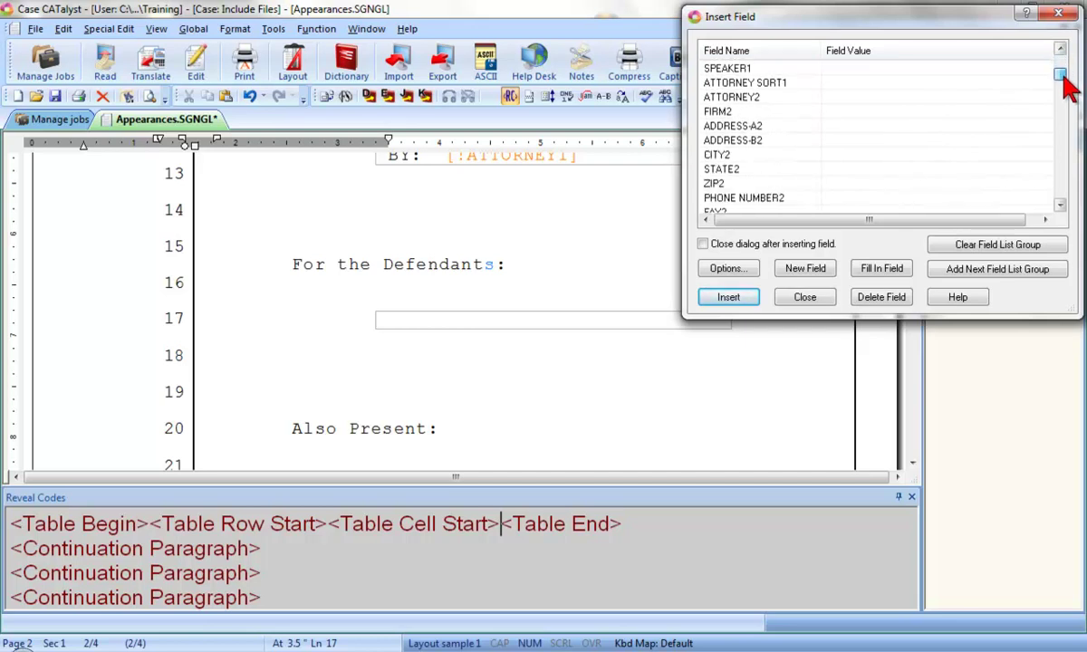
{"action": "left_click", "coordinate": [729, 113]}
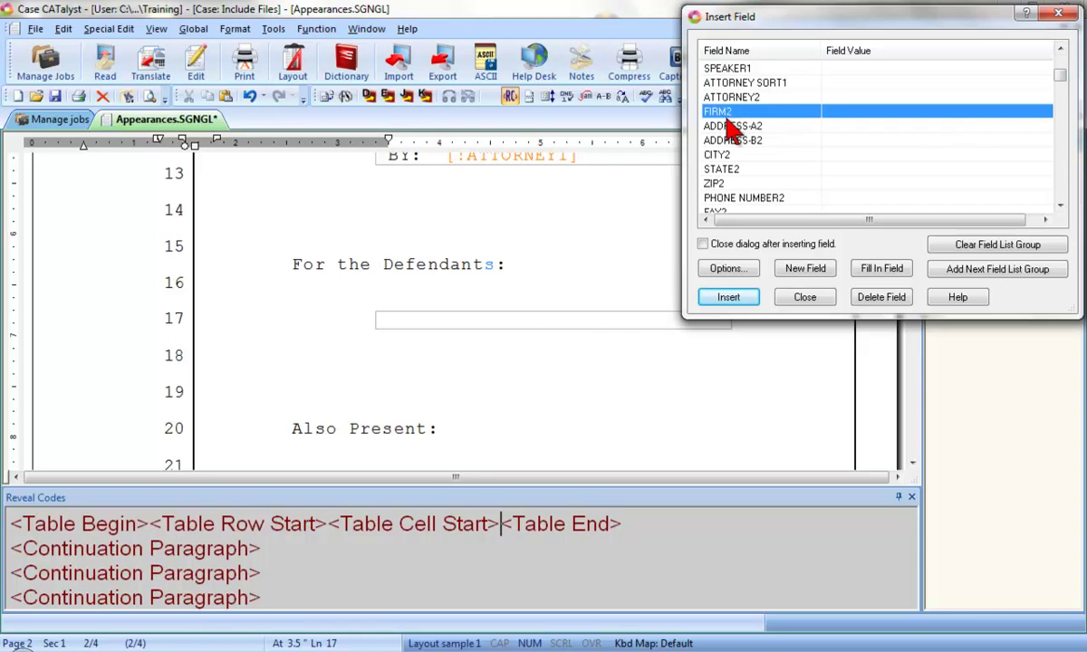
{"action": "left_click", "coordinate": [712, 296]}
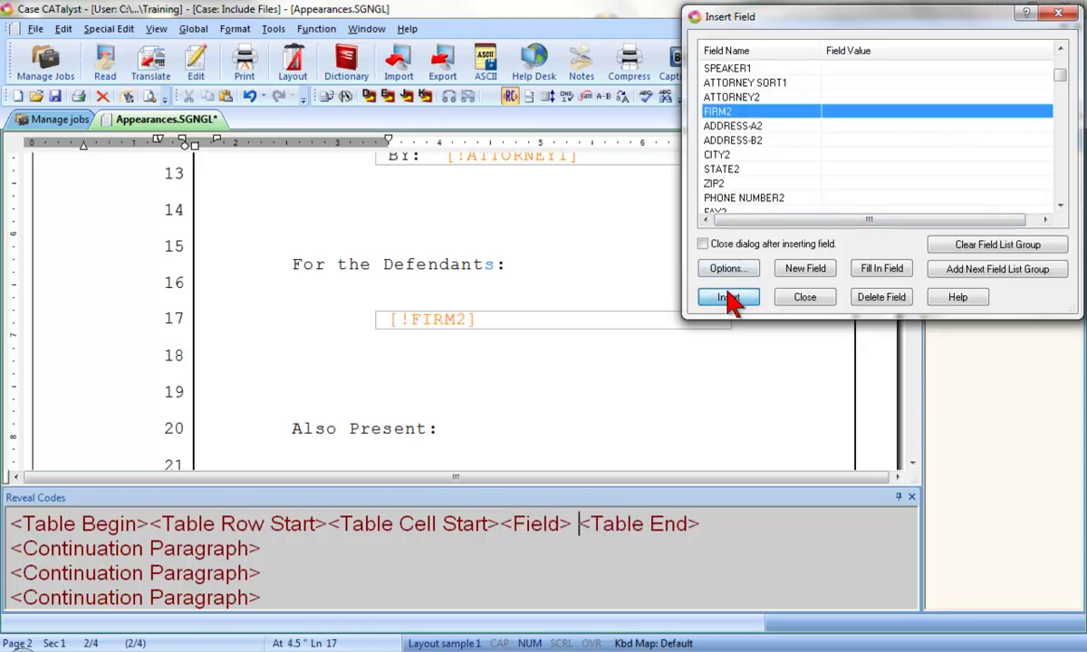
Add the line "Attorneys at Law" below the FIRM2 field.
{"action": "left_click", "coordinate": [521, 323]}
{"action": "key", "text": "Return"}
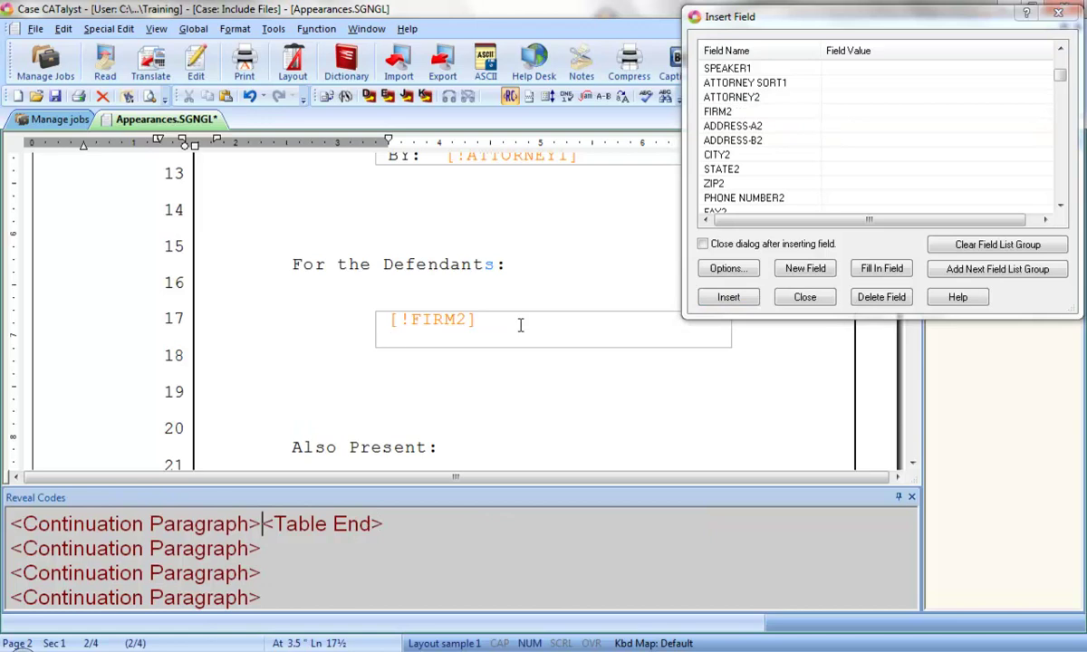
{"action": "type", "text": "Attorneys at Law"}
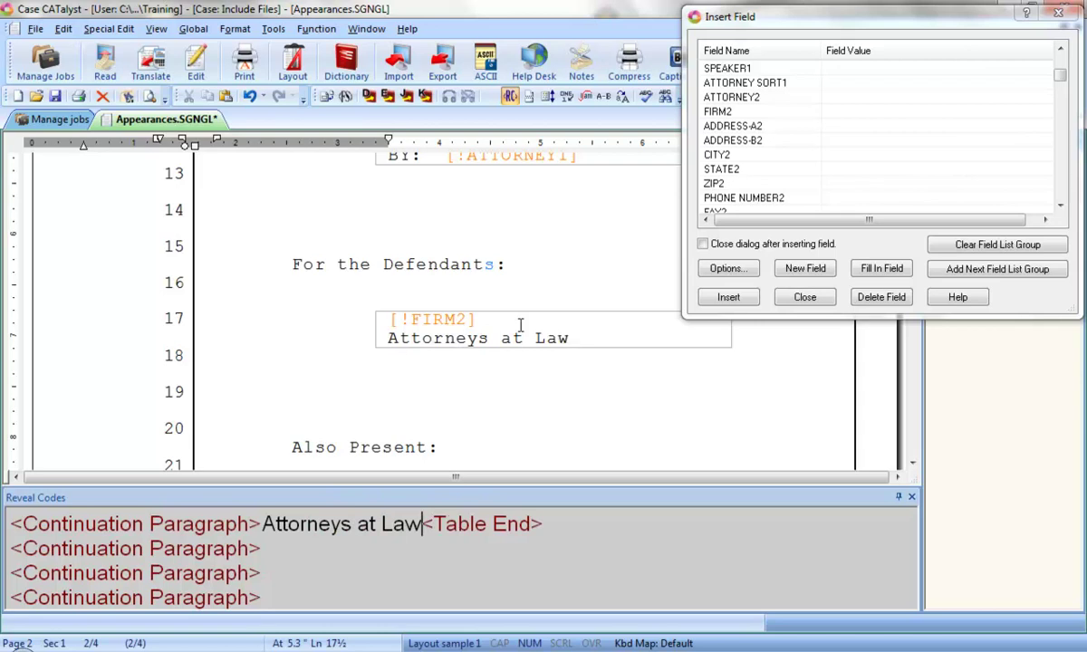
Insert the fields ADDRESS-A2 through PHONE NUMBER2 together on a new line below "Attorneys at Law" in the Defendants cell.
{"action": "key", "text": "Return"}
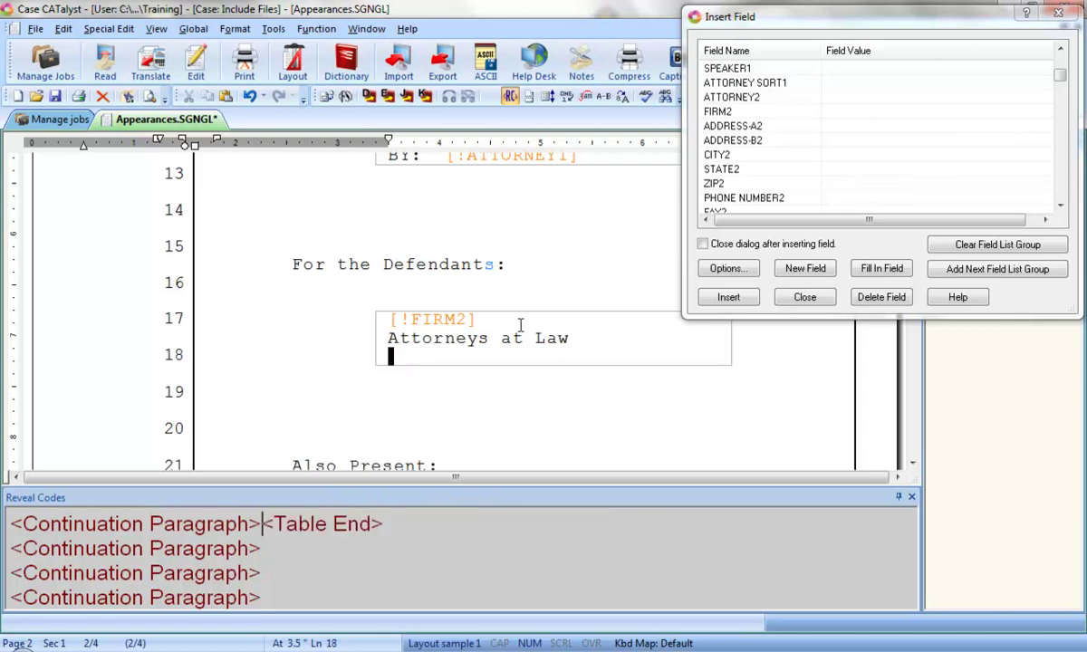
{"action": "left_click", "coordinate": [728, 127]}
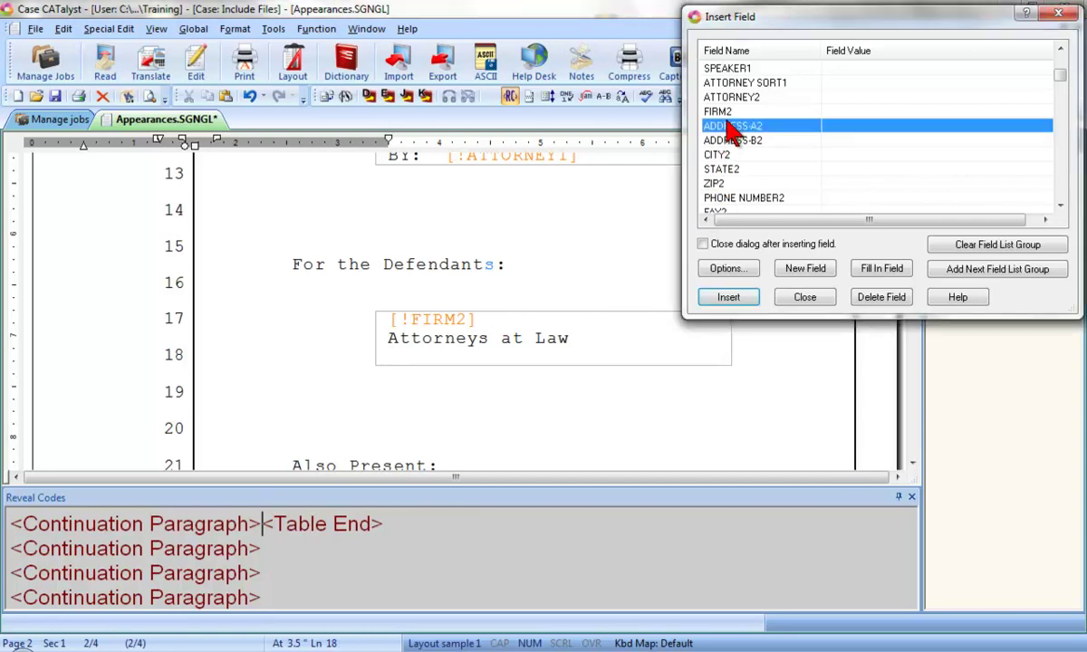
{"action": "left_click", "coordinate": [736, 199], "text": "shift"}
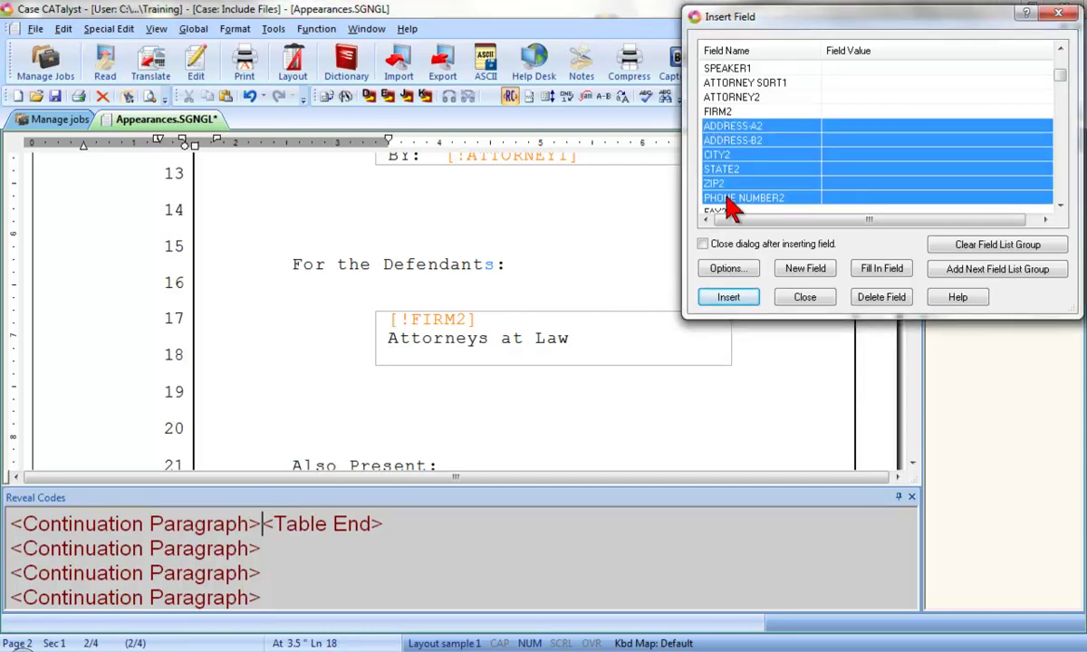
{"action": "left_click", "coordinate": [729, 298]}
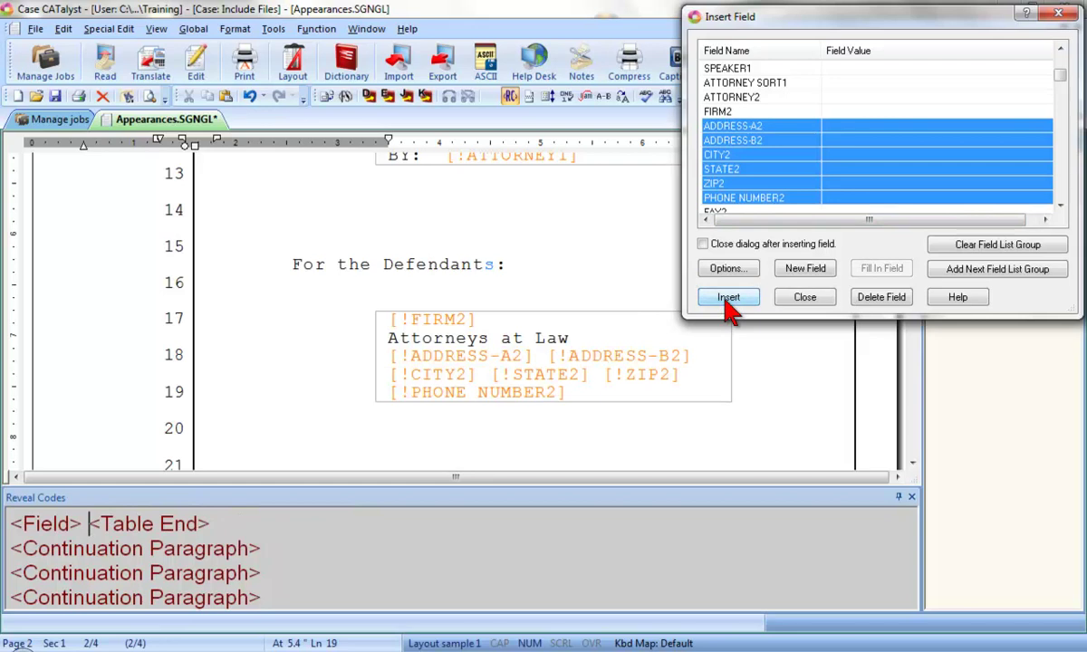
Break the Defendants address block so ADDRESS-B2 and CITY2 each start their own line.
{"action": "left_click", "coordinate": [548, 357]}
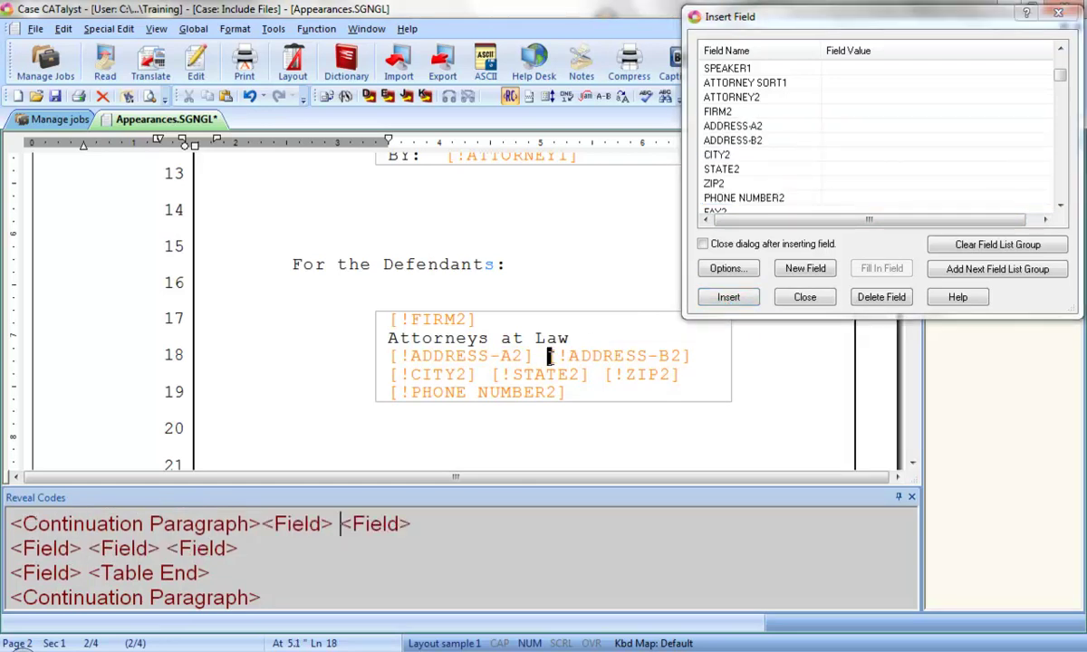
{"action": "key", "text": "Return"}
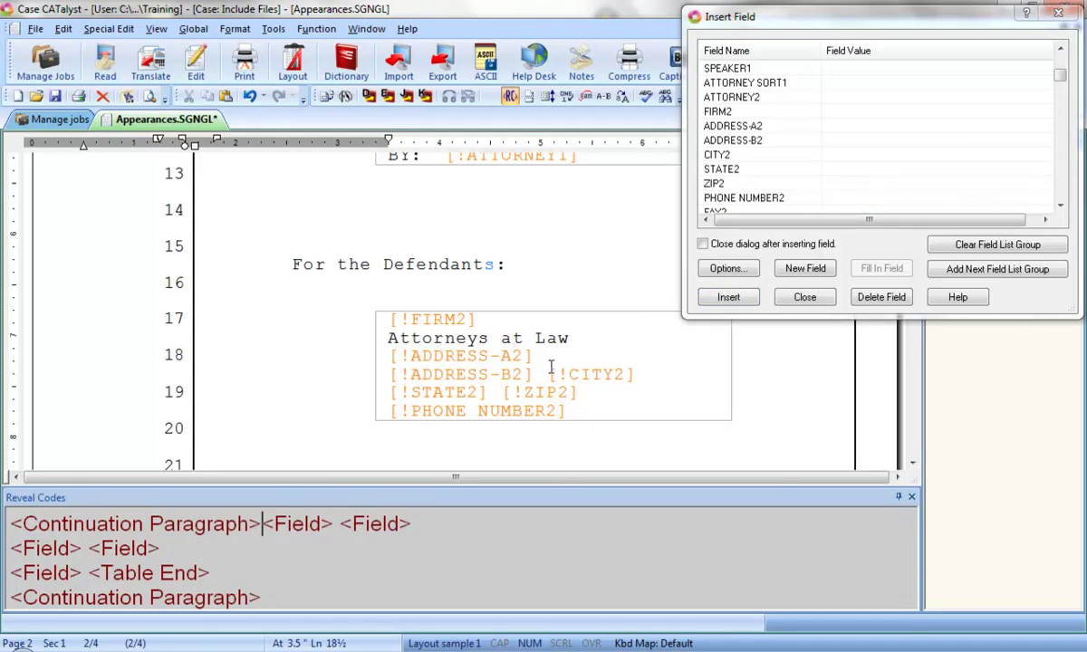
{"action": "left_click", "coordinate": [550, 365]}
{"action": "key", "text": "Return"}
Put a comma after the CITY2 field and an extra space between STATE2 and ZIP2.
{"action": "key", "text": "ctrl+Right"}
{"action": "type", "text": ","}
{"action": "key", "text": "ctrl+Right"}
{"action": "key", "text": "ctrl+Right"}
{"action": "key", "text": "ctrl+Right"}
Add a line below PHONE NUMBER2 with "BY:", spacing and the ATTORNEY2 field, and close the Insert Field dialog.
{"action": "key", "text": "Return"}
{"action": "type", "text": "BY:"}
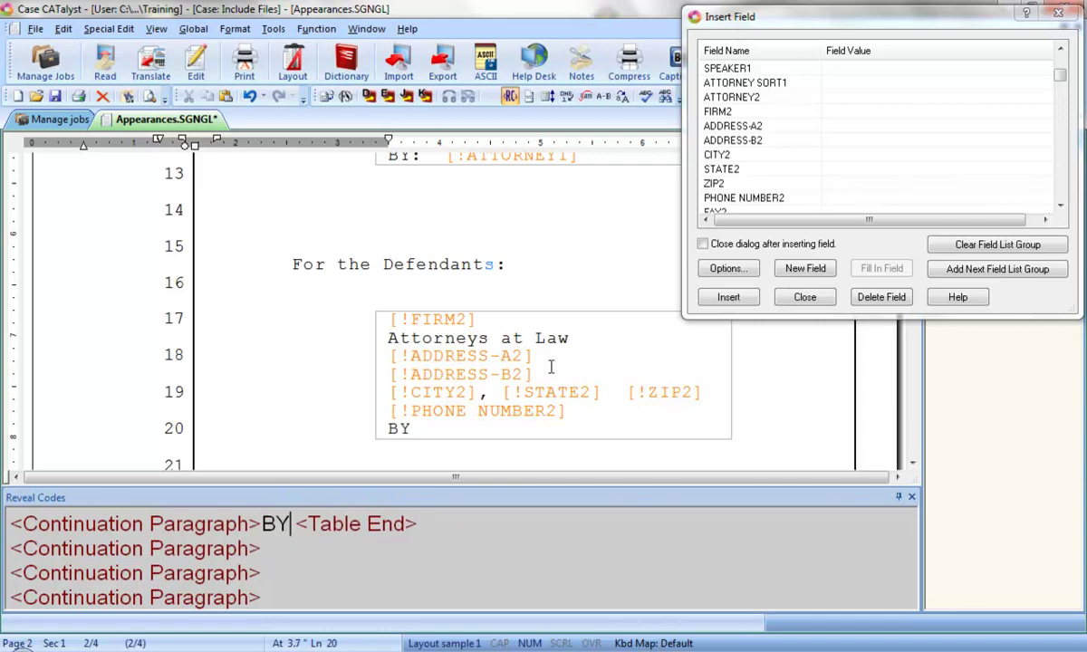
{"action": "left_click", "coordinate": [777, 98]}
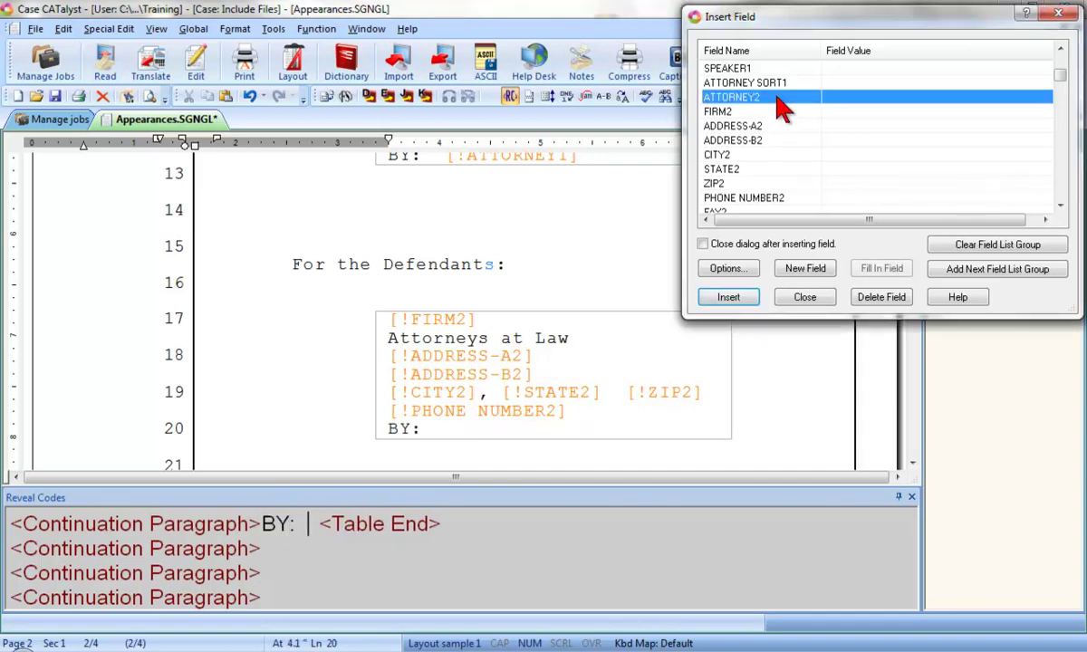
{"action": "left_click", "coordinate": [743, 308]}
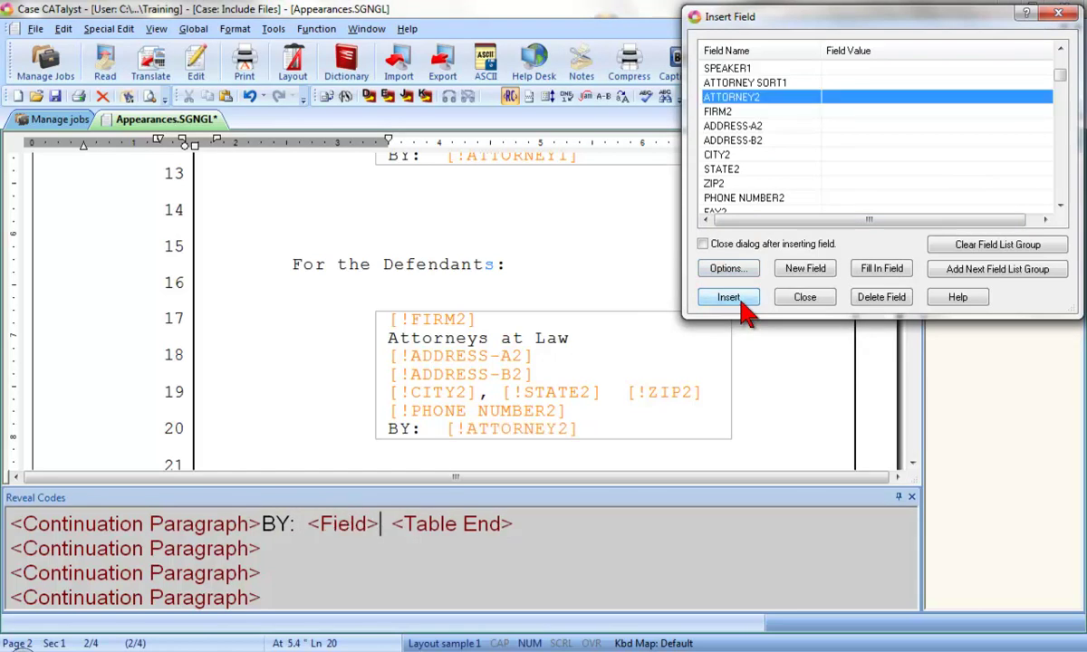
{"action": "left_click", "coordinate": [789, 300]}
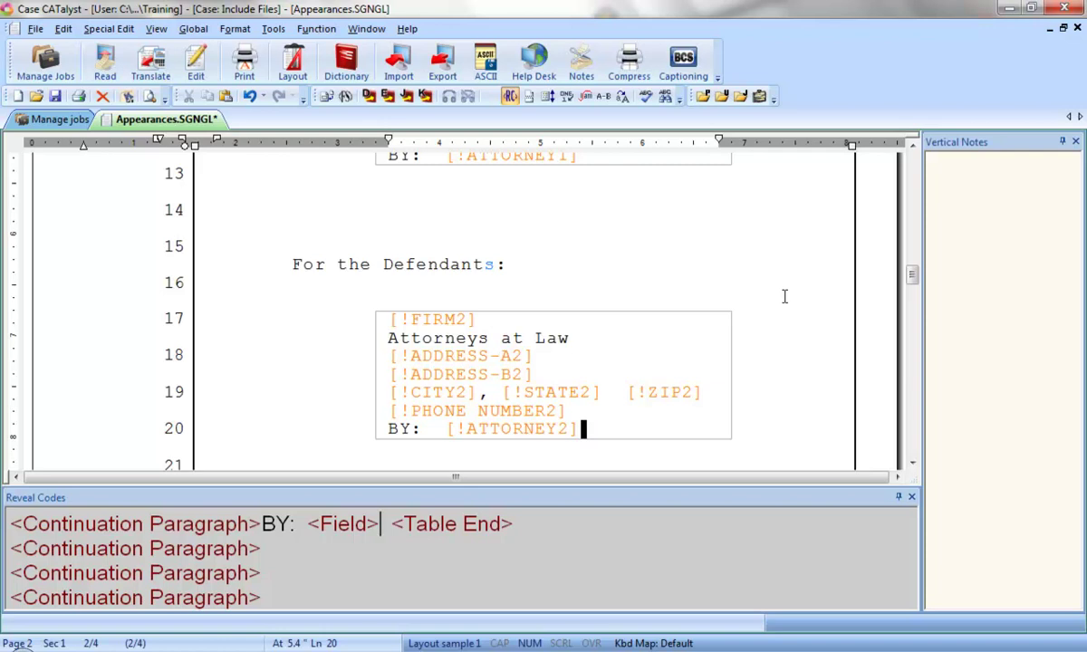